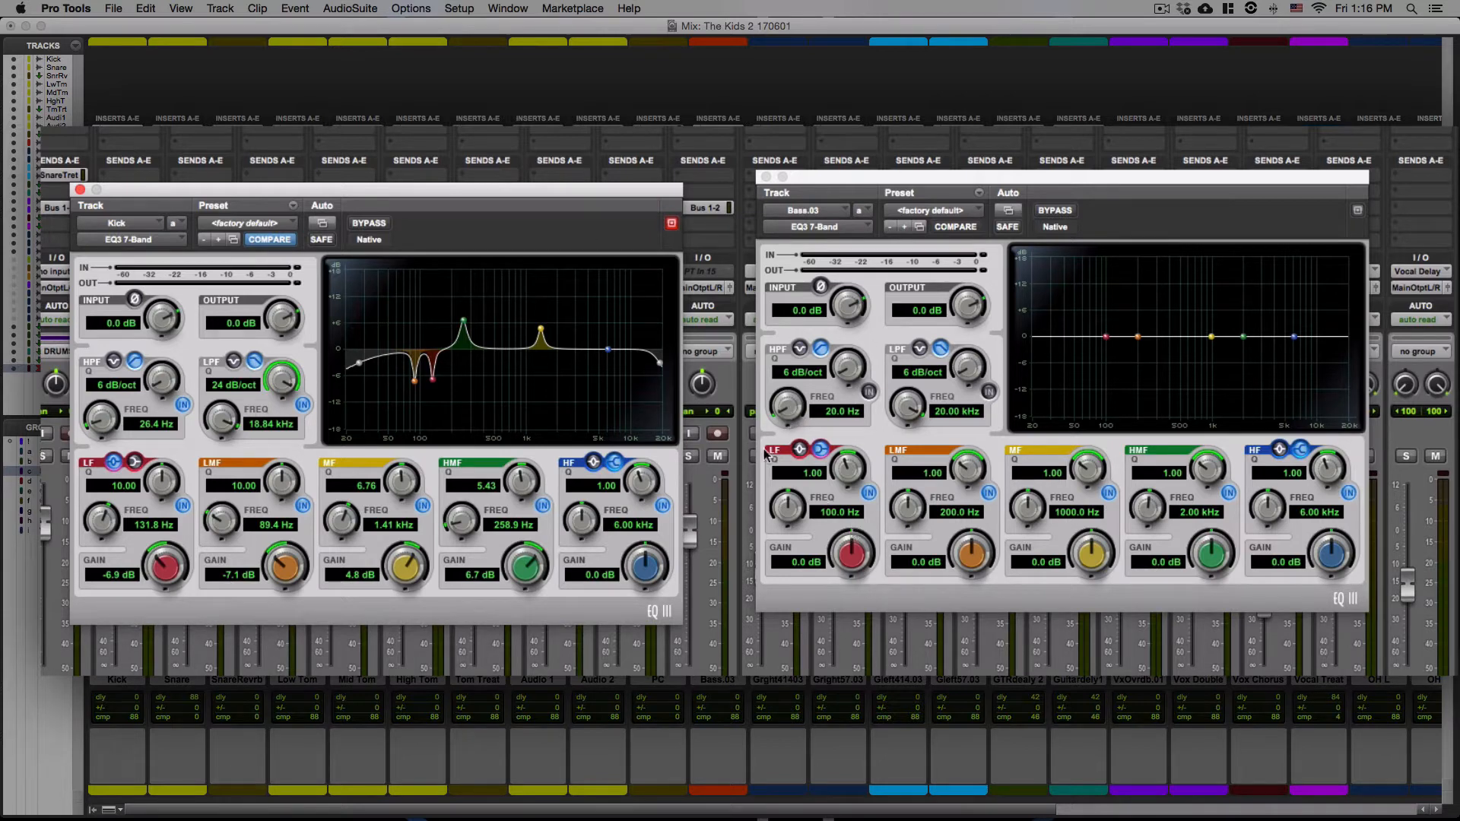
Shape the bass EQ's low-frequency band as a bell boost of 7.4 dB at 65.8 Hz with Q 3.55
{"action": "left_click", "coordinate": [818, 450]}
{"action": "left_click_drag", "start_coordinate": [849, 467], "coordinate": [848, 462]}
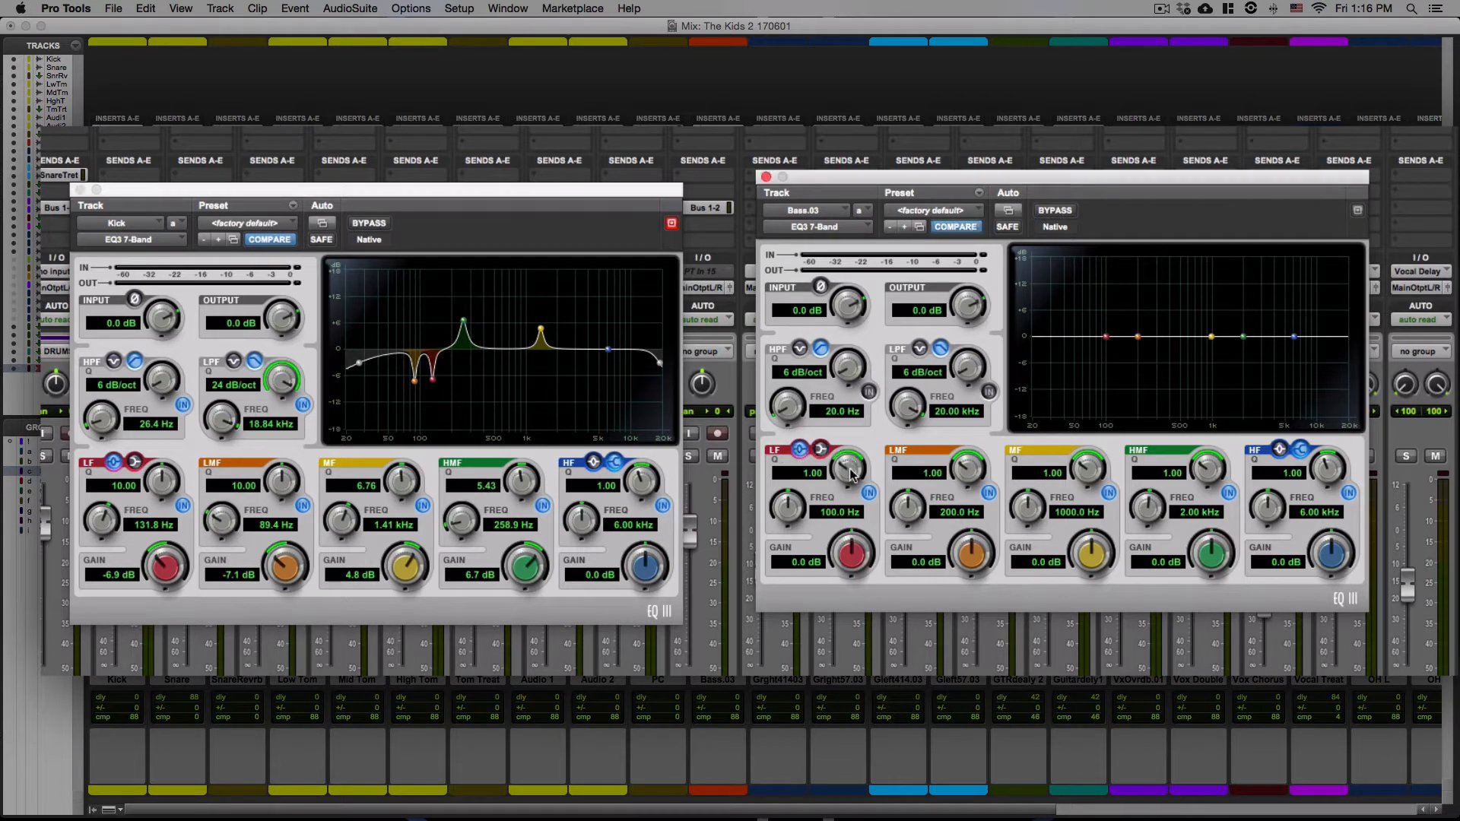
{"action": "left_click_drag", "start_coordinate": [849, 560], "coordinate": [850, 555]}
{"action": "left_click_drag", "start_coordinate": [847, 478], "coordinate": [838, 435]}
{"action": "left_click_drag", "start_coordinate": [857, 564], "coordinate": [753, 549]}
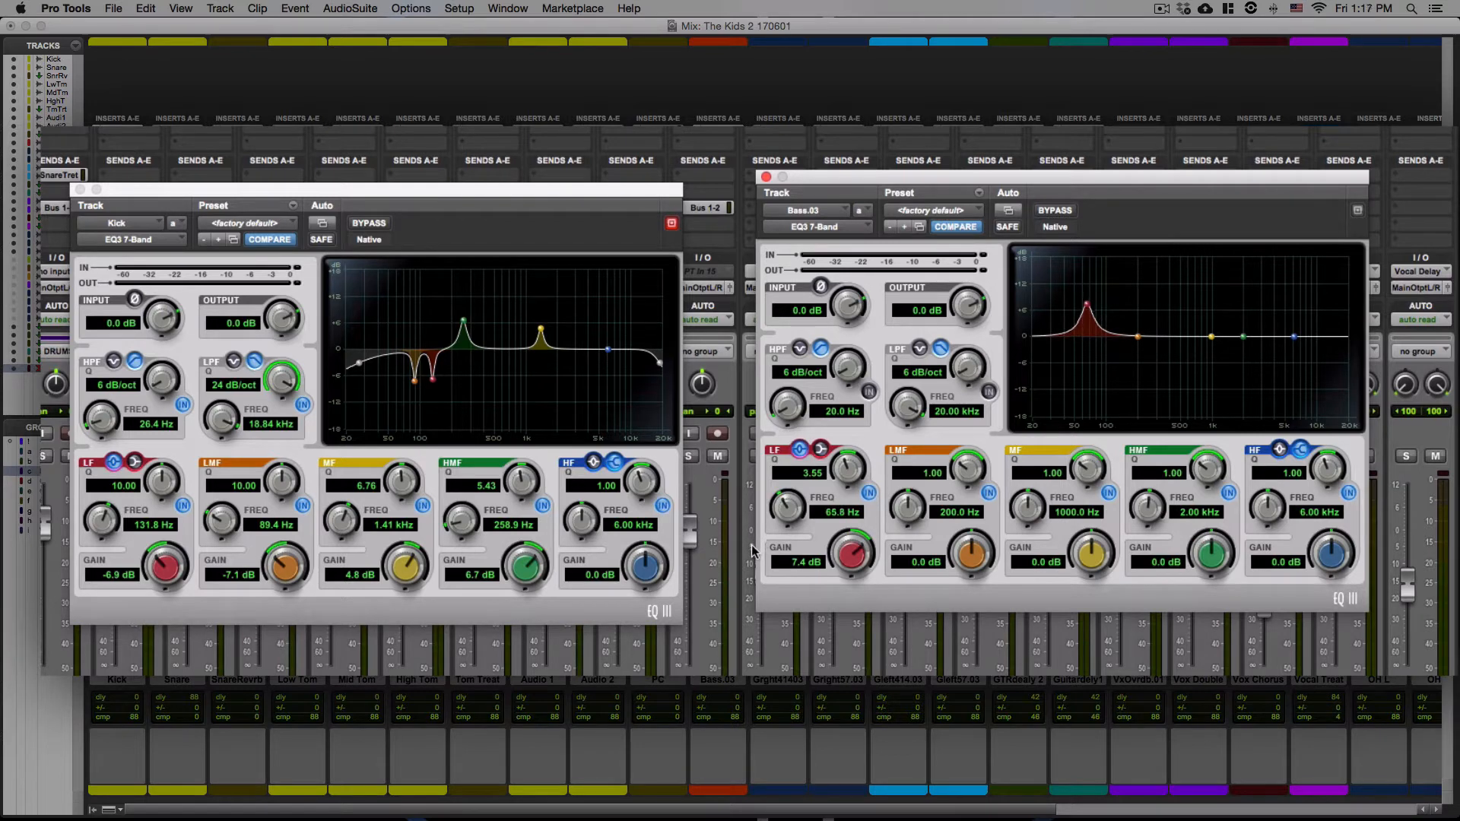
Narrow the bass EQ's low-frequency band to Q 6.53 and tune it during playback to a 5.3 dB boost at 81.8 Hz
{"action": "left_click_drag", "start_coordinate": [847, 466], "coordinate": [846, 455]}
{"action": "left_click_drag", "start_coordinate": [856, 549], "coordinate": [856, 547]}
{"action": "left_click_drag", "start_coordinate": [849, 471], "coordinate": [848, 450]}
{"action": "key", "text": "space"}
{"action": "left_click_drag", "start_coordinate": [851, 556], "coordinate": [851, 554]}
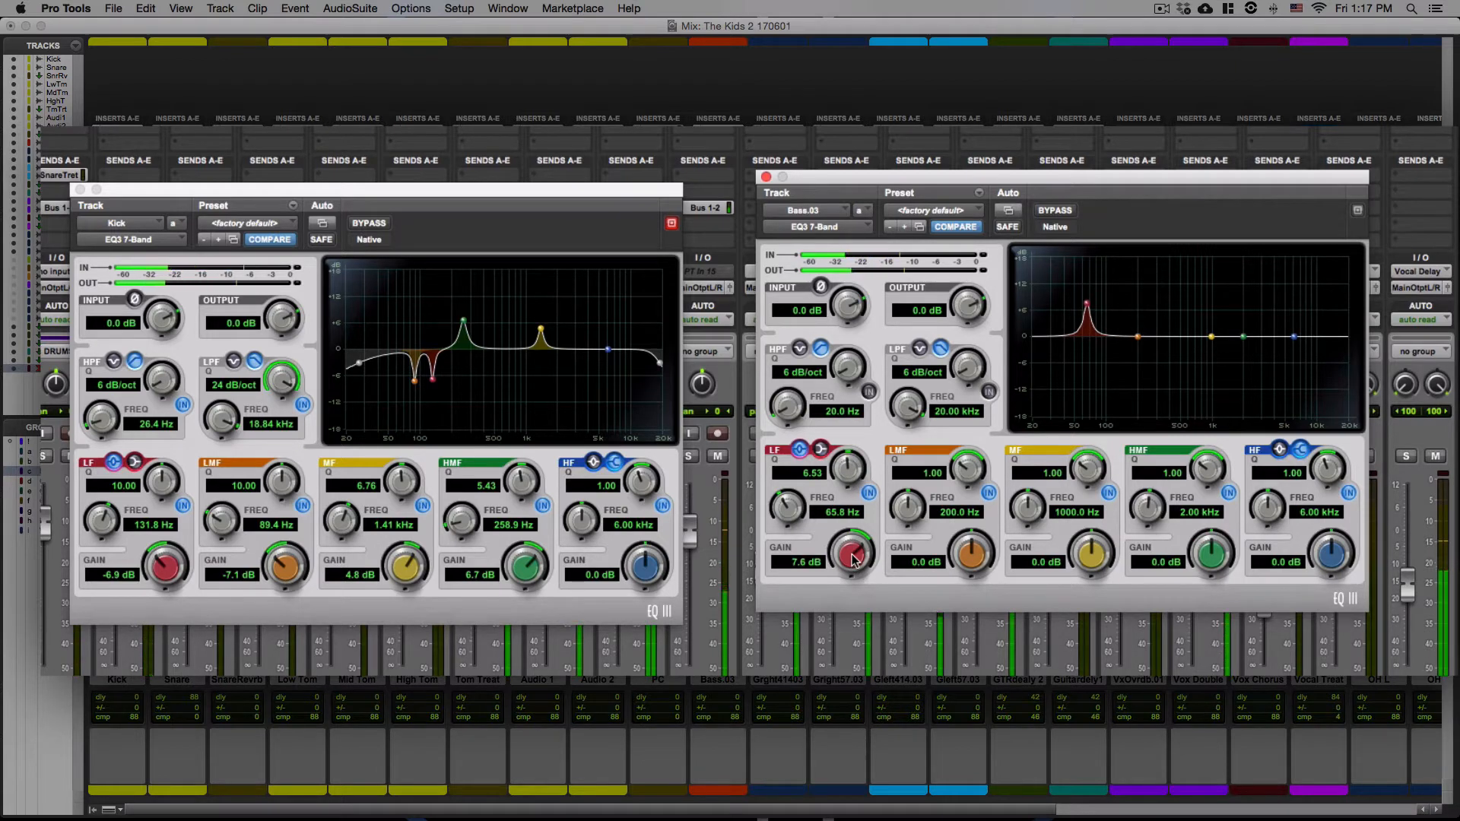
{"action": "left_click_drag", "start_coordinate": [796, 512], "coordinate": [791, 484]}
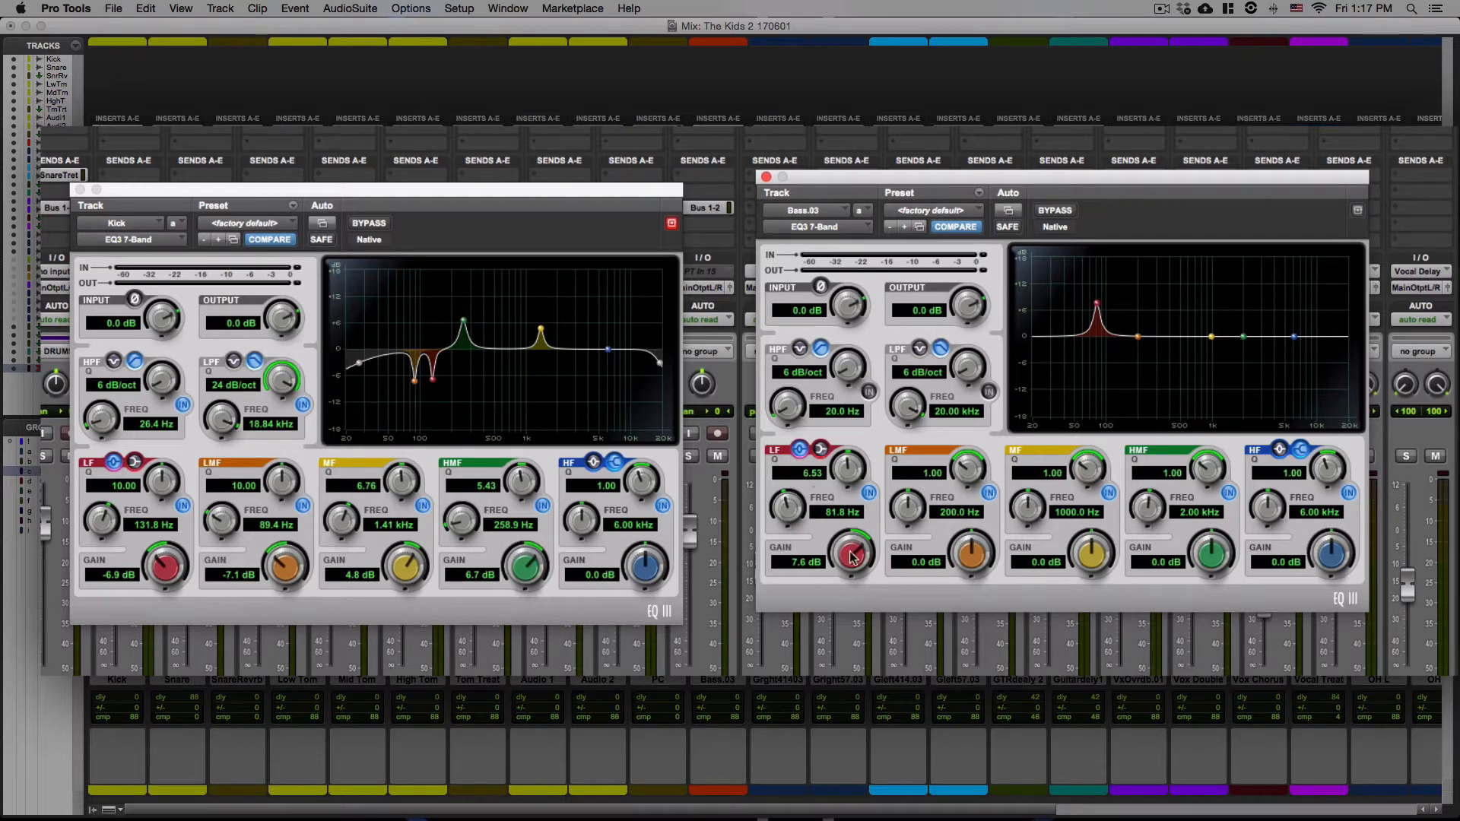
{"action": "left_click_drag", "start_coordinate": [851, 561], "coordinate": [841, 582]}
Cut the bass EQ's low-mid band by 3.5 dB at 258.7 Hz with Q 1.66 and compare the sound with the EQ bypassed
{"action": "left_click_drag", "start_coordinate": [915, 509], "coordinate": [911, 475]}
{"action": "left_click_drag", "start_coordinate": [970, 553], "coordinate": [964, 592]}
{"action": "left_click_drag", "start_coordinate": [959, 470], "coordinate": [964, 460]}
{"action": "left_click_drag", "start_coordinate": [974, 564], "coordinate": [958, 580]}
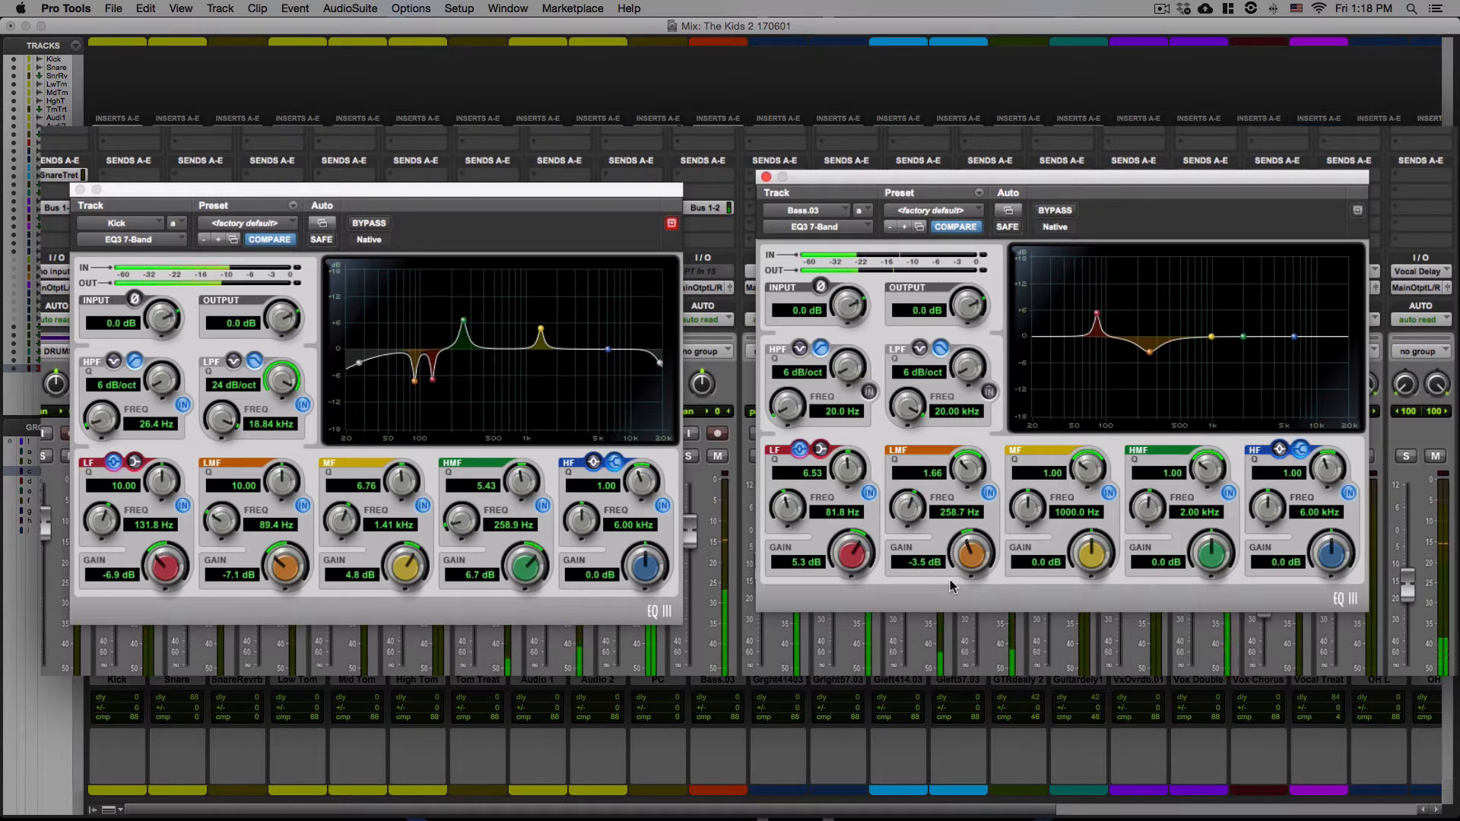
{"action": "left_click", "coordinate": [1058, 212]}
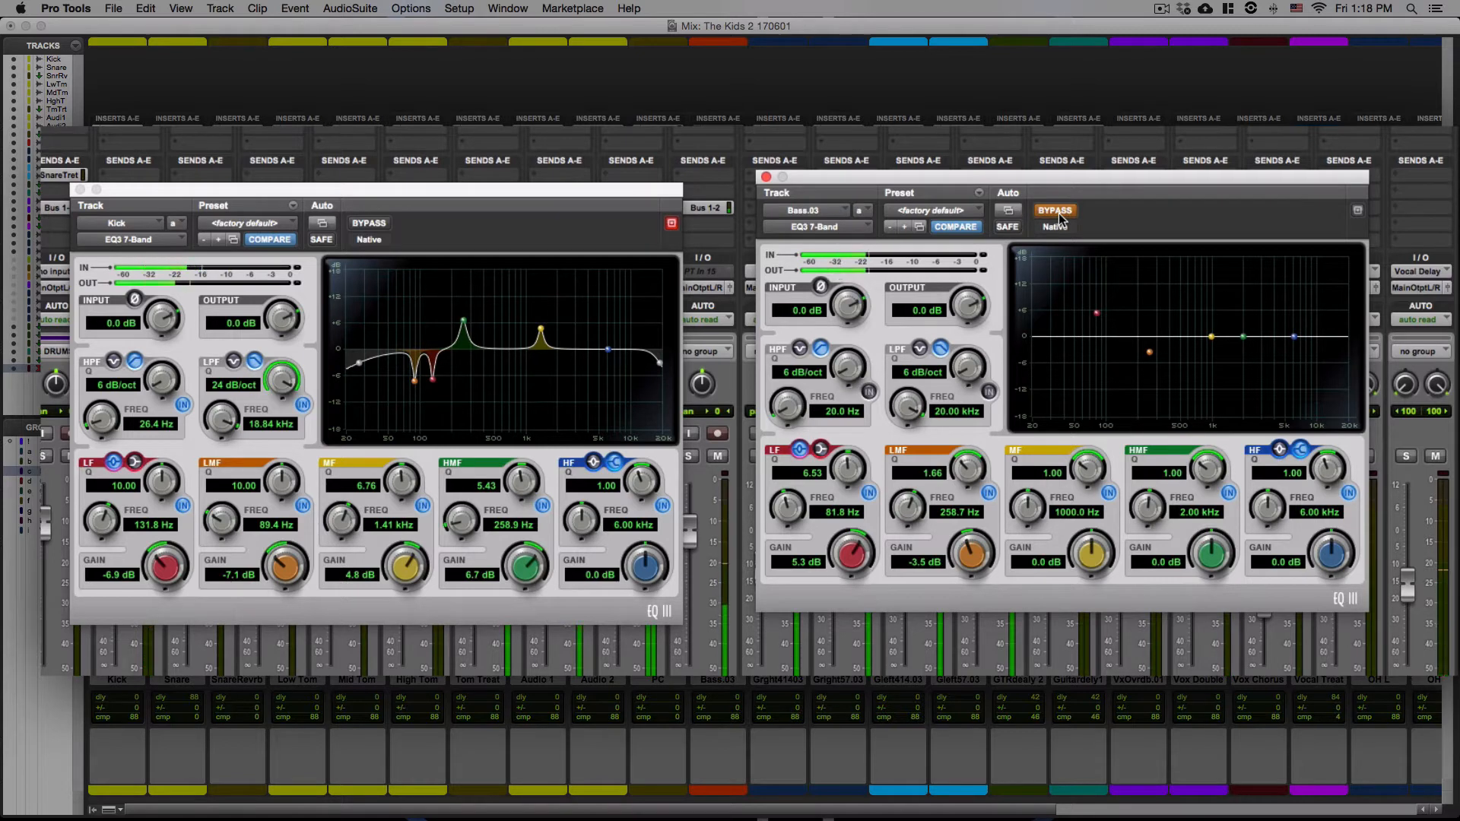
{"action": "left_click", "coordinate": [1058, 213]}
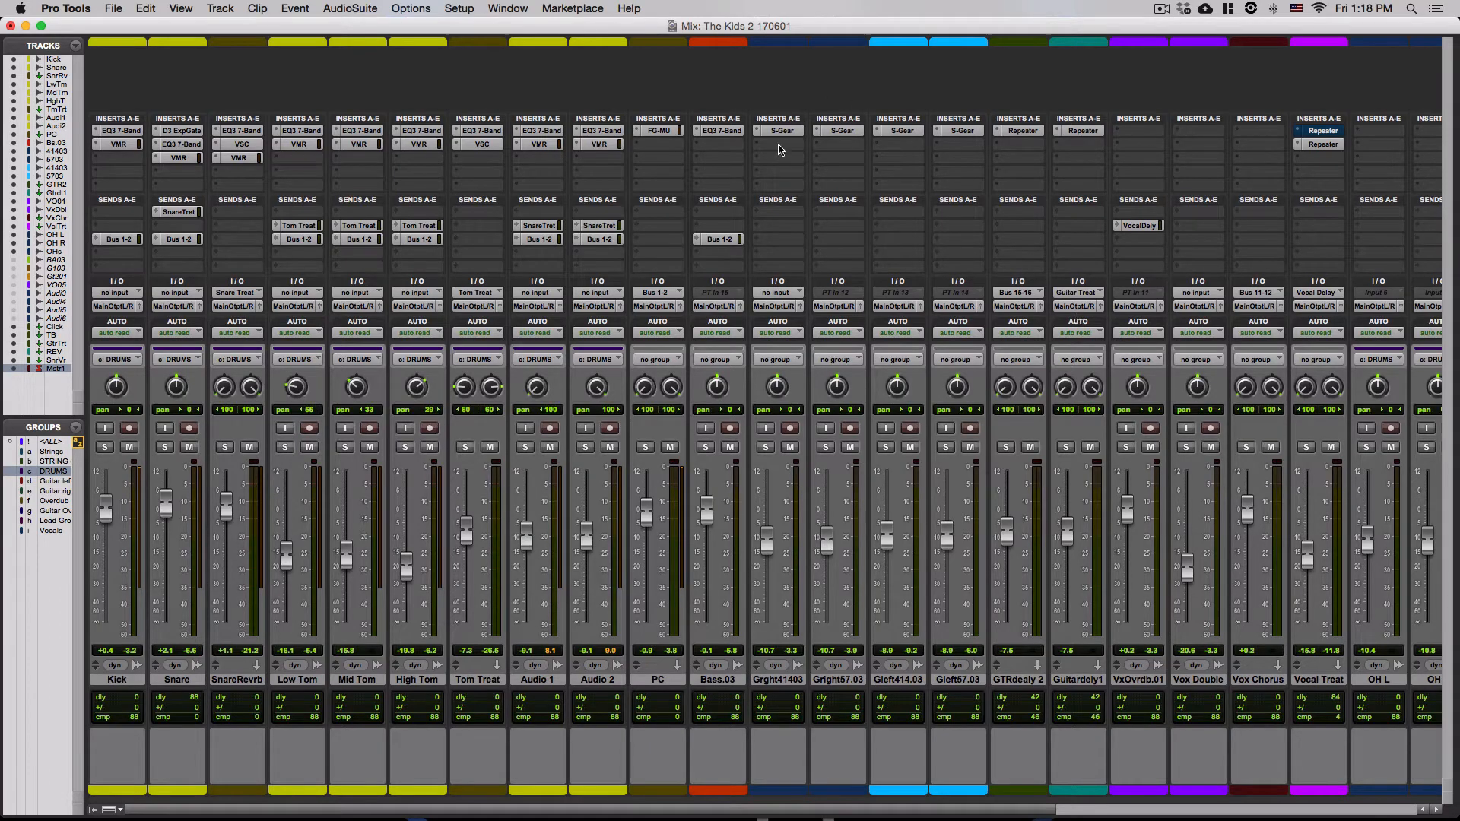
Solo the Grght41403 guitar, Bass.03 and PC tracks
{"action": "left_click", "coordinate": [765, 447]}
{"action": "left_click", "coordinate": [705, 447]}
{"action": "left_click", "coordinate": [644, 447]}
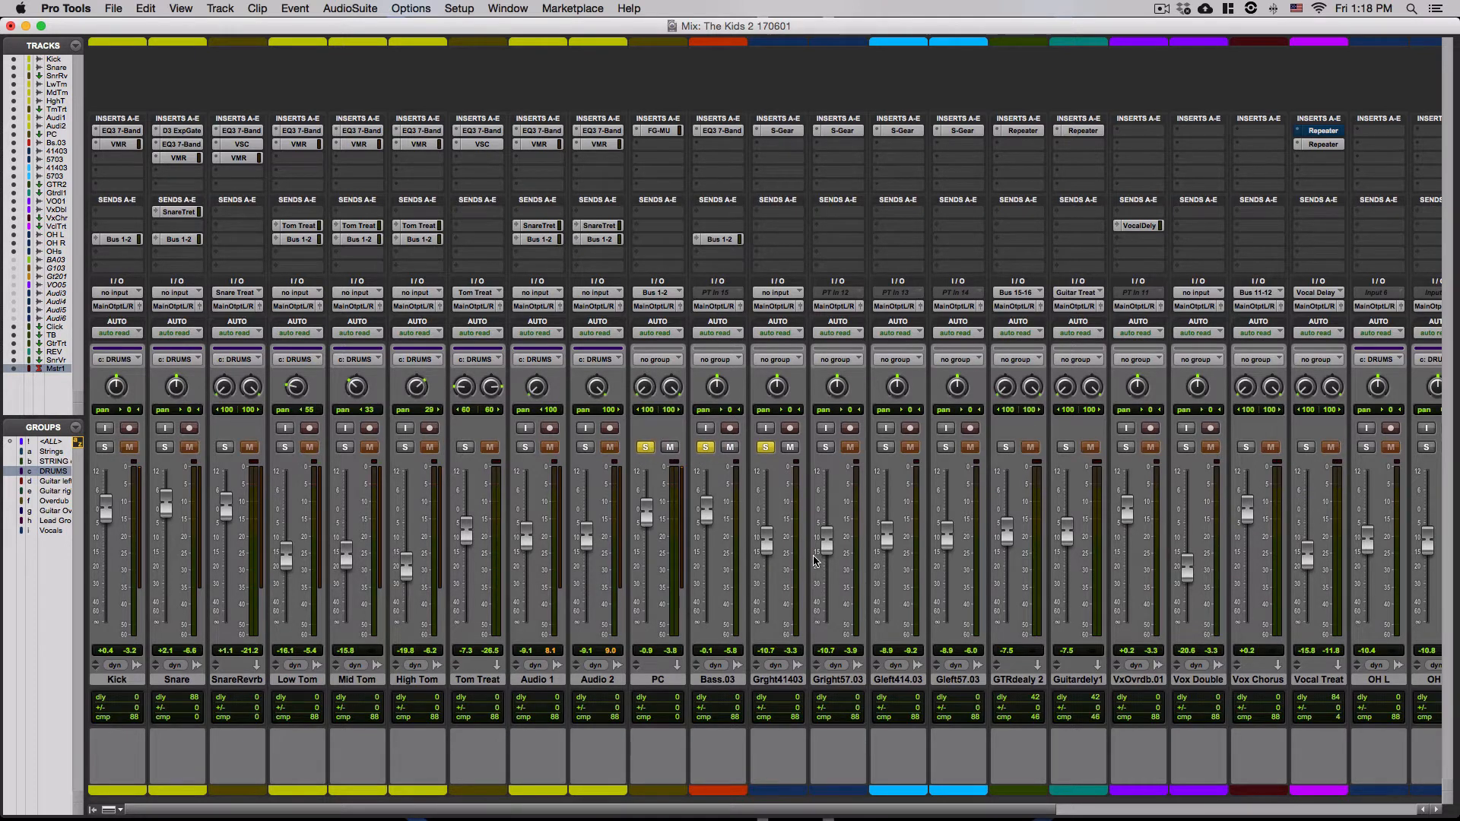
Add an EQ3 7-Band (mono) plug-in after S-Gear on the Grght41403 track and move its window aside
{"action": "left_click", "coordinate": [787, 144]}
{"action": "mouse_move", "coordinate": [812, 177]}
{"action": "mouse_move", "coordinate": [881, 180]}
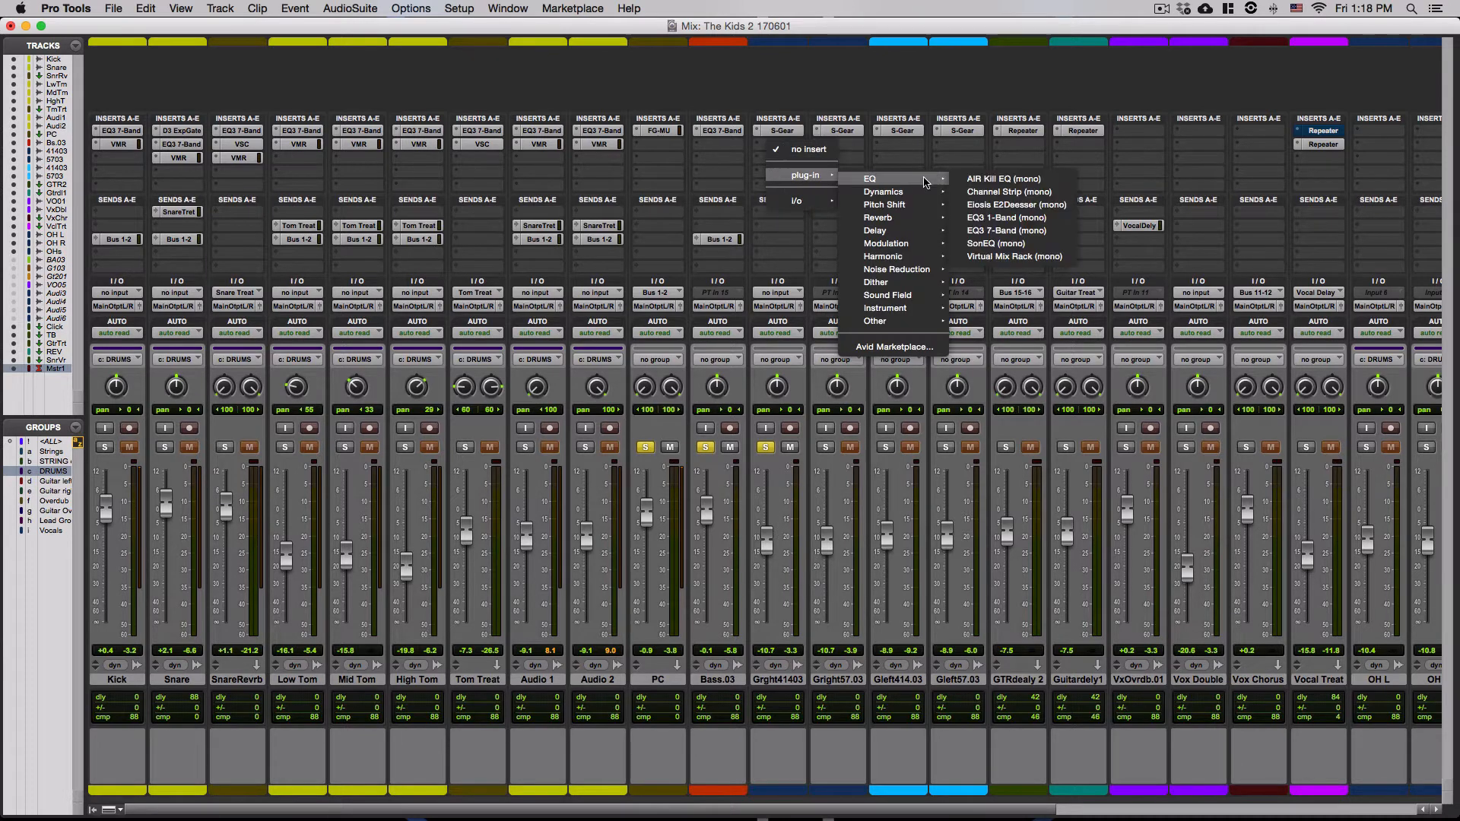
{"action": "left_click", "coordinate": [1011, 226]}
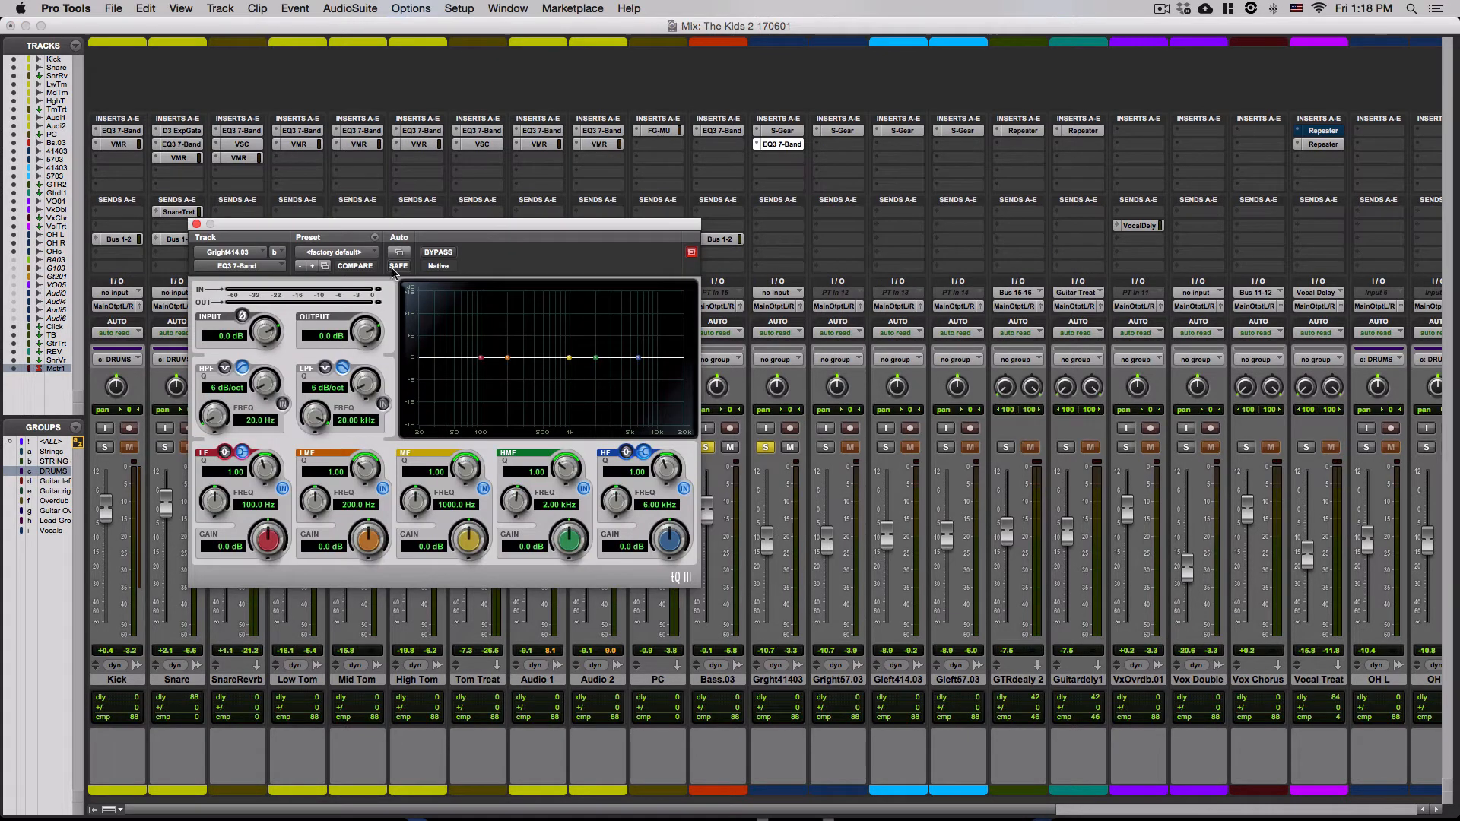
{"action": "left_click_drag", "start_coordinate": [517, 228], "coordinate": [1055, 236]}
Enable the guitar EQ's high-pass filter at 275.1 Hz with an 18 dB/oct slope and compare it with the EQ bypassed
{"action": "left_click", "coordinate": [815, 417]}
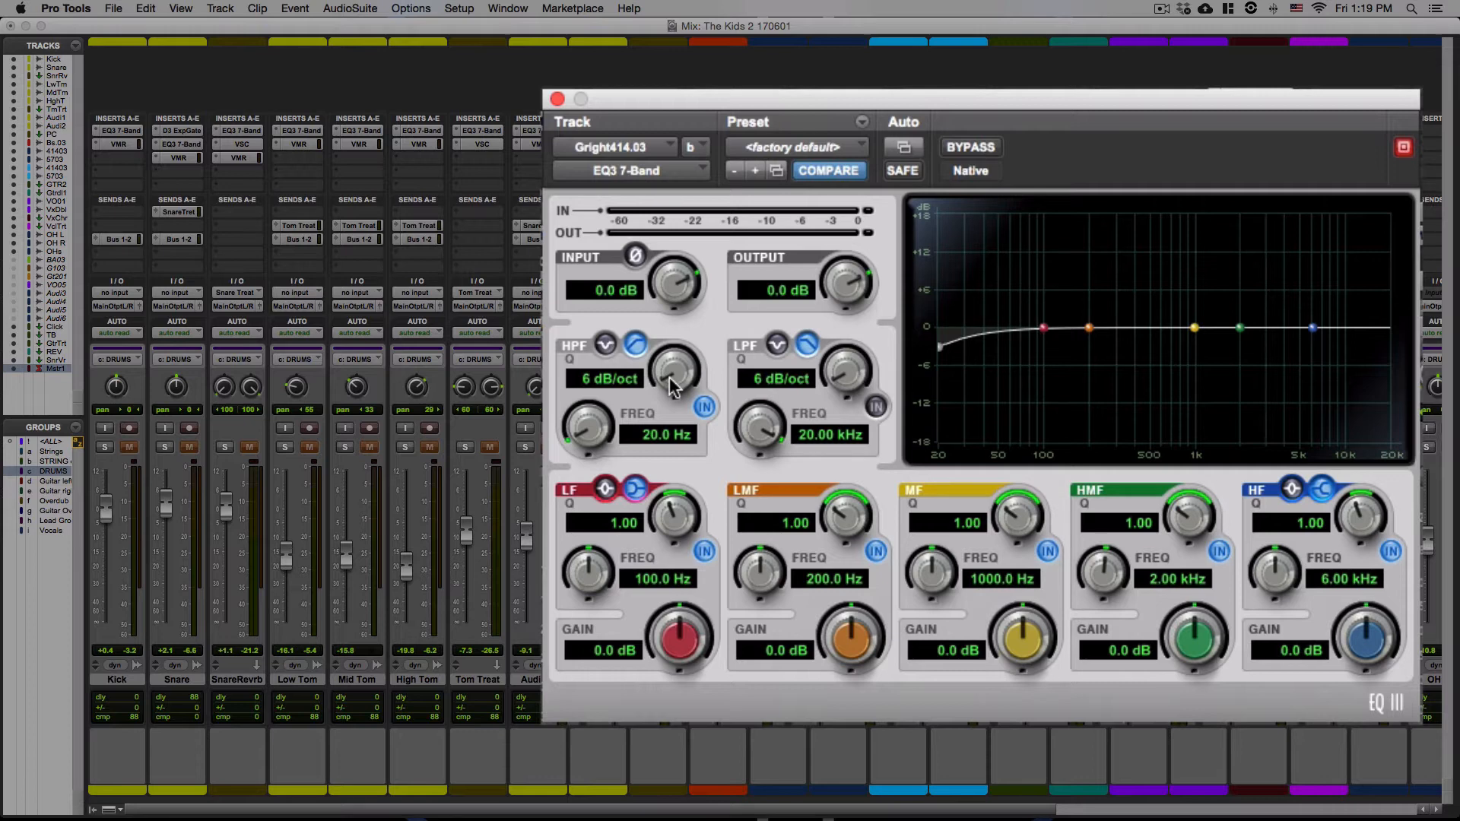
{"action": "left_click_drag", "start_coordinate": [669, 376], "coordinate": [669, 249]}
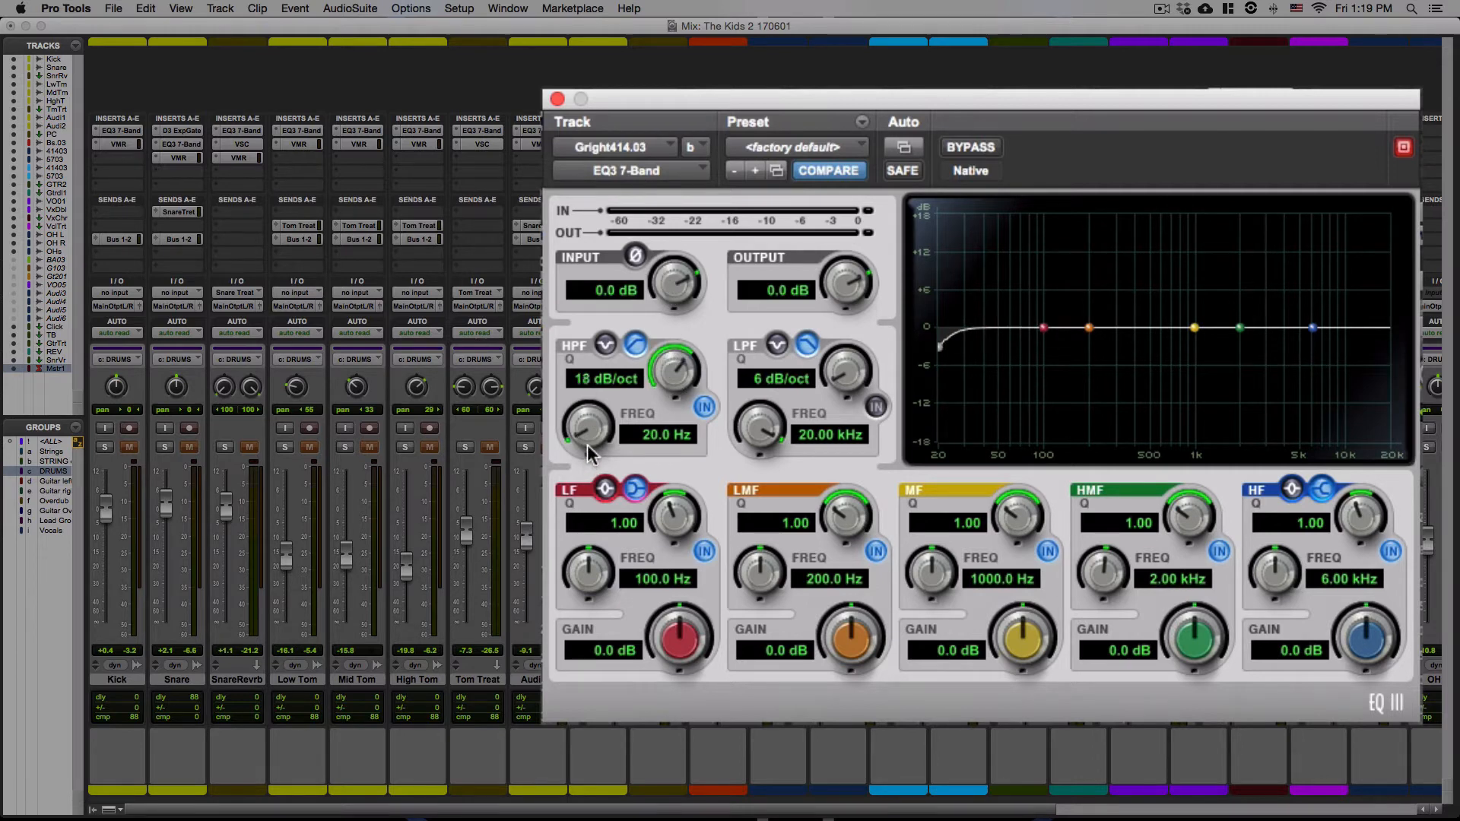
{"action": "left_click_drag", "start_coordinate": [584, 428], "coordinate": [578, 277]}
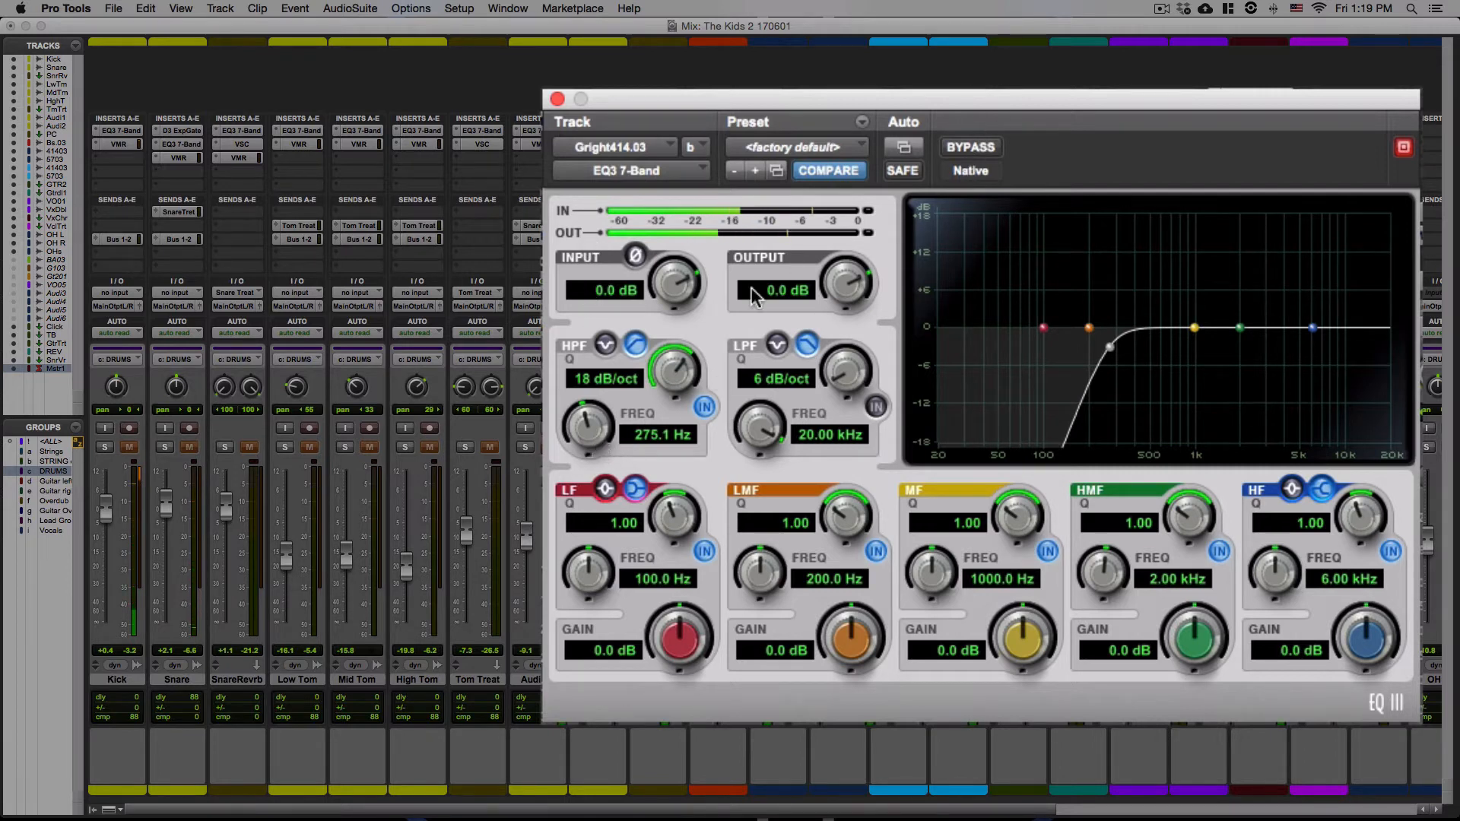
{"action": "left_click", "coordinate": [969, 148]}
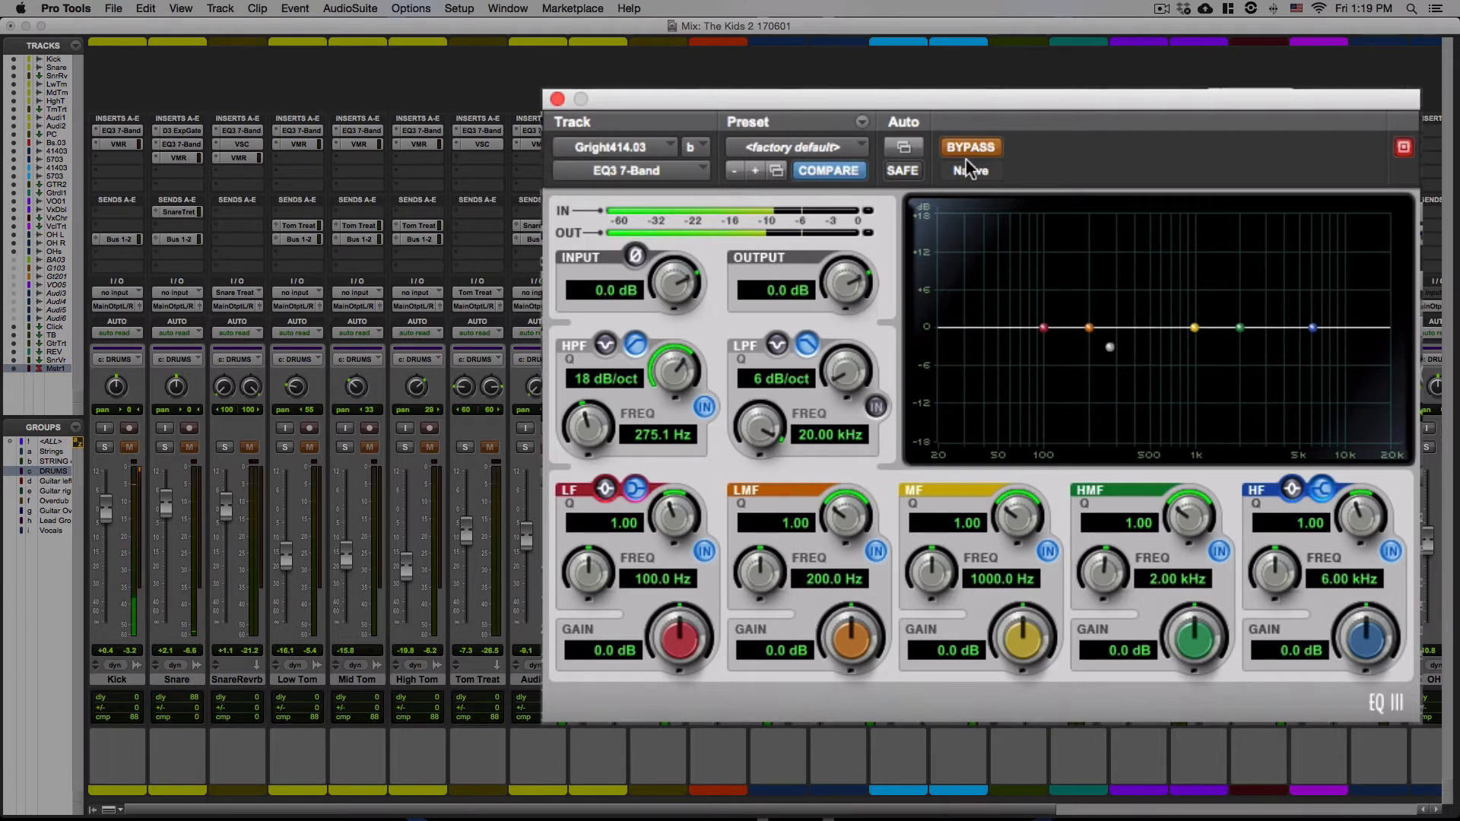
{"action": "left_click", "coordinate": [964, 148]}
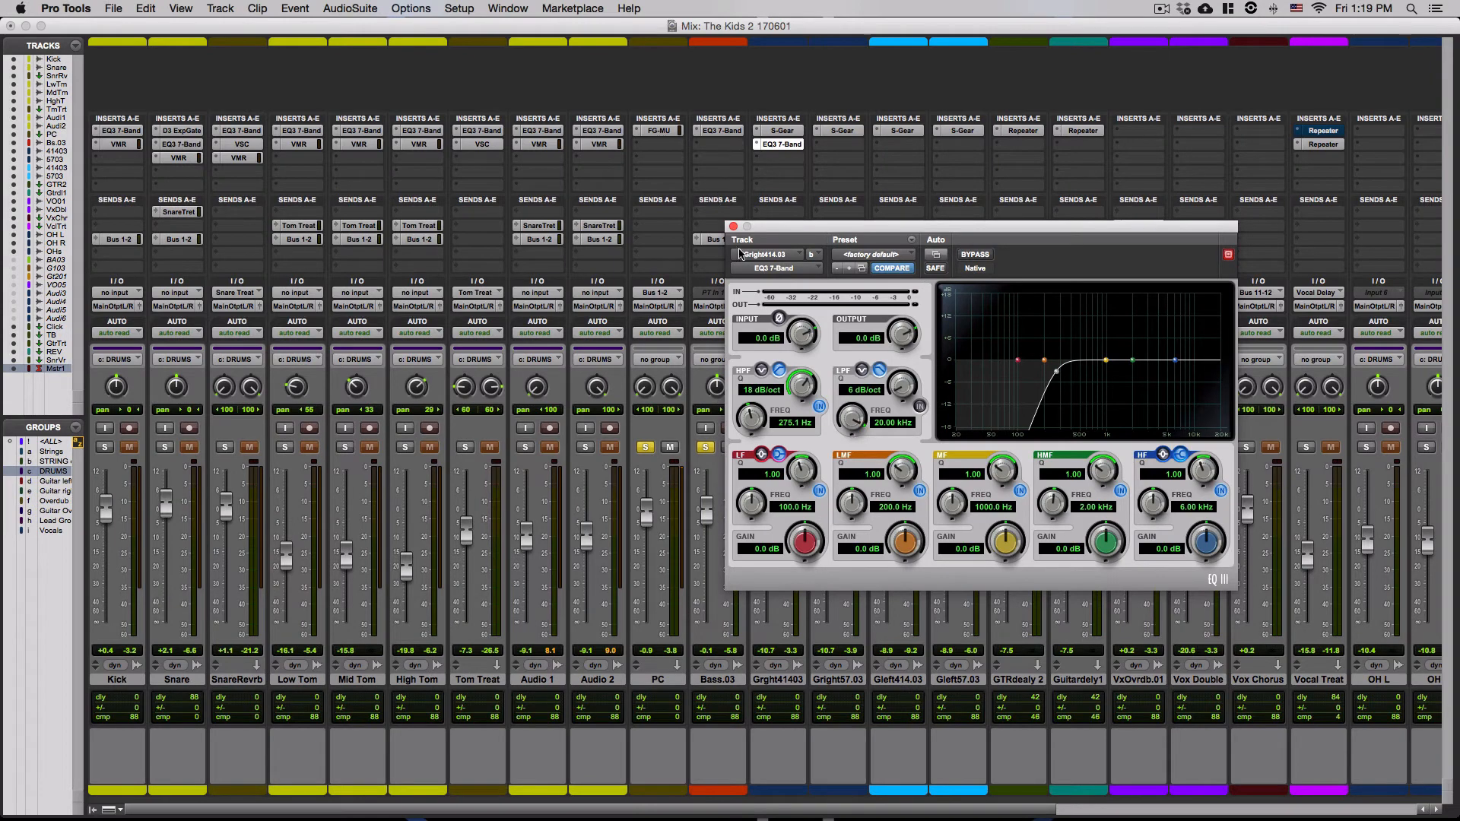
Close the guitar EQ window and copy its EQ3 7-Band insert to the Gright57.03, Gleft414.03 and Gleft57.03 tracks
{"action": "left_click", "coordinate": [733, 228]}
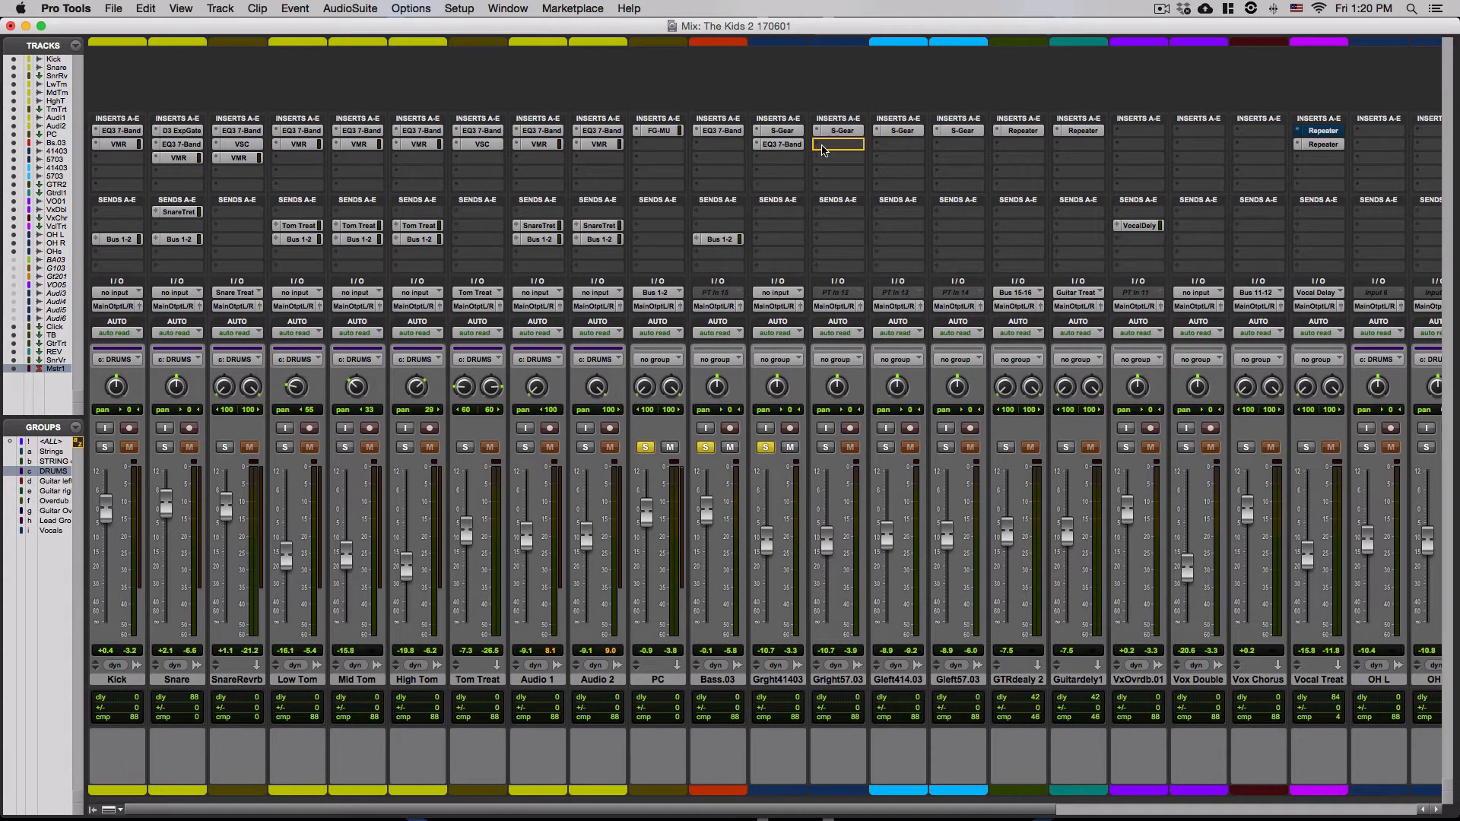
{"action": "left_click_drag", "start_coordinate": [839, 144], "coordinate": [954, 147]}
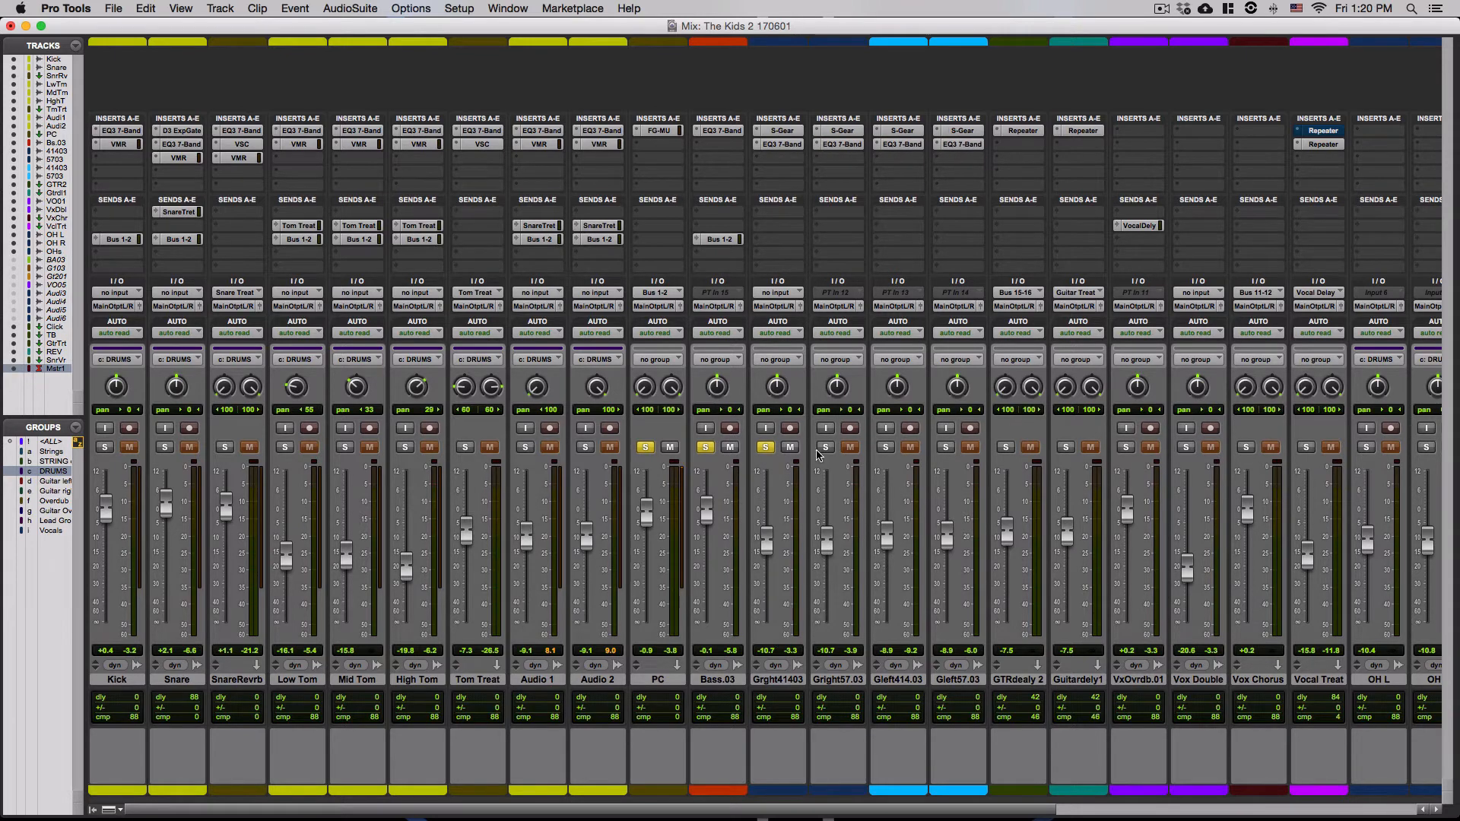
Audition the other three main guitar tracks soloed along with the current solos, and clear all solos
{"action": "left_click", "coordinate": [827, 448]}
{"action": "left_click", "coordinate": [886, 449]}
{"action": "left_click", "coordinate": [945, 450]}
{"action": "key", "text": "space"}
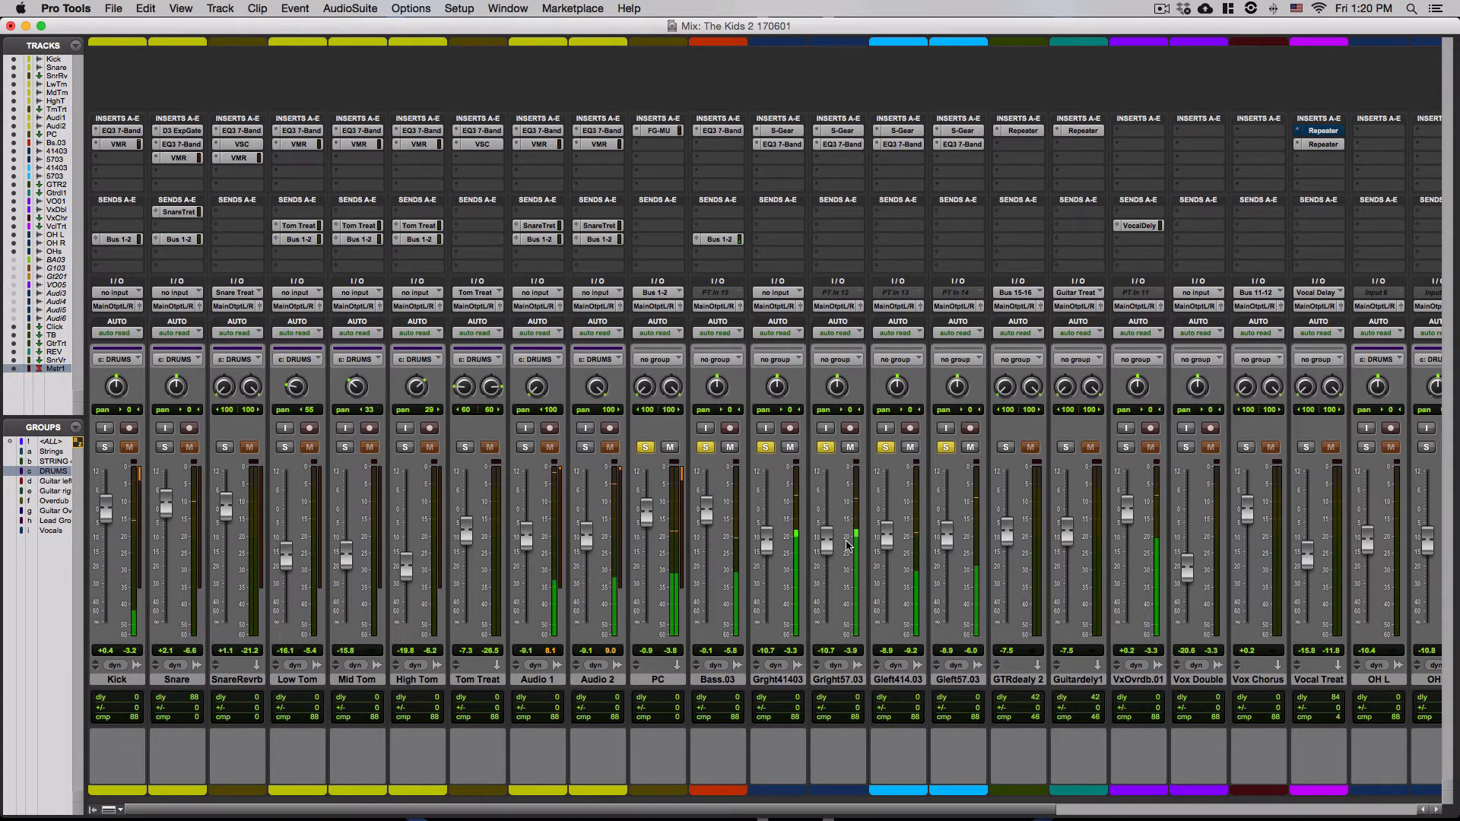
{"action": "left_click", "coordinate": [767, 448], "text": "alt"}
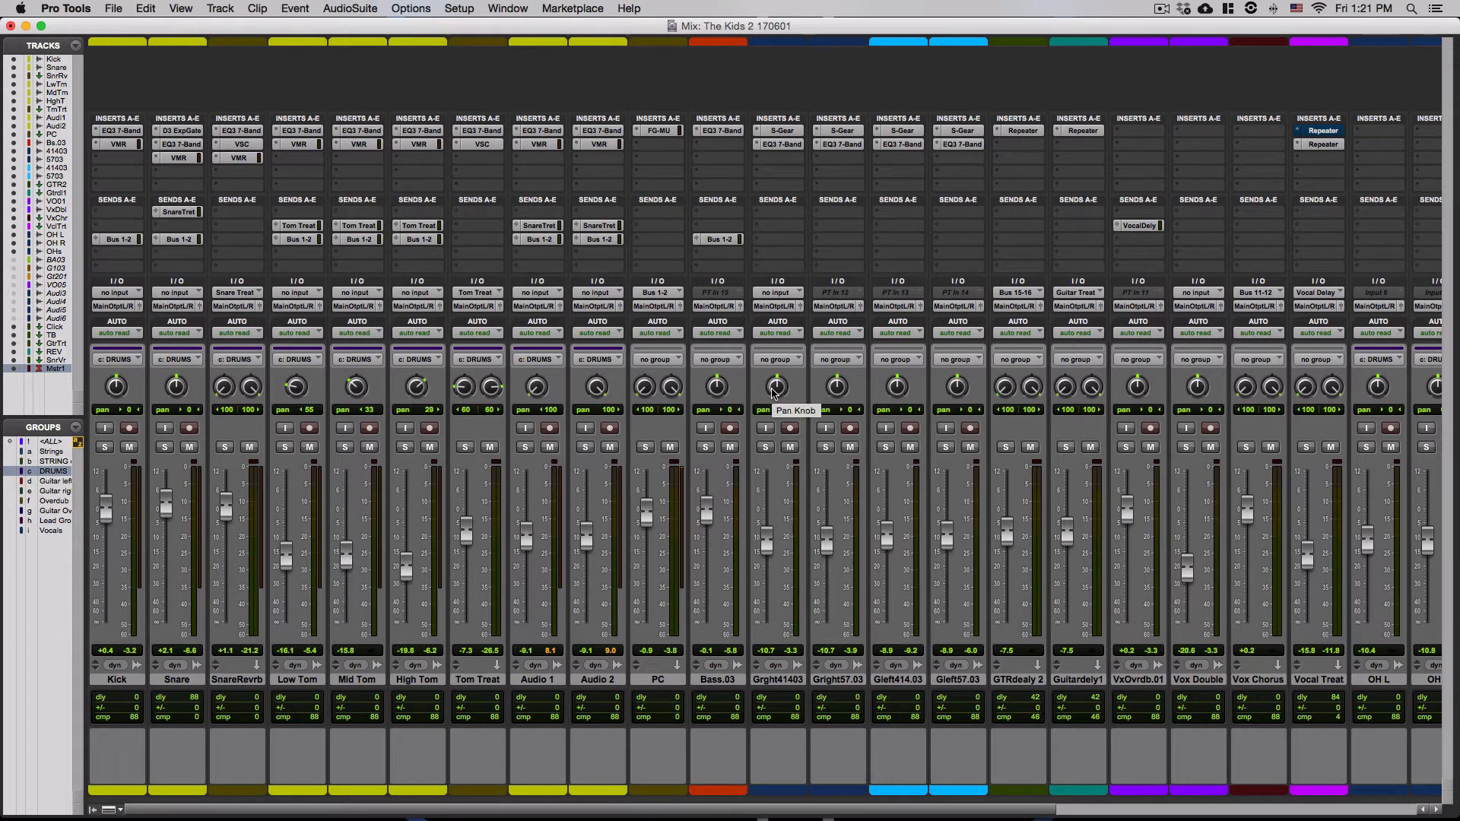
Pan Grght41403 and Gright57.03 to 53 left and Gleft414.03 and Gleft57.03 to 53 right, and play the mix
{"action": "left_click_drag", "start_coordinate": [773, 389], "coordinate": [757, 414]}
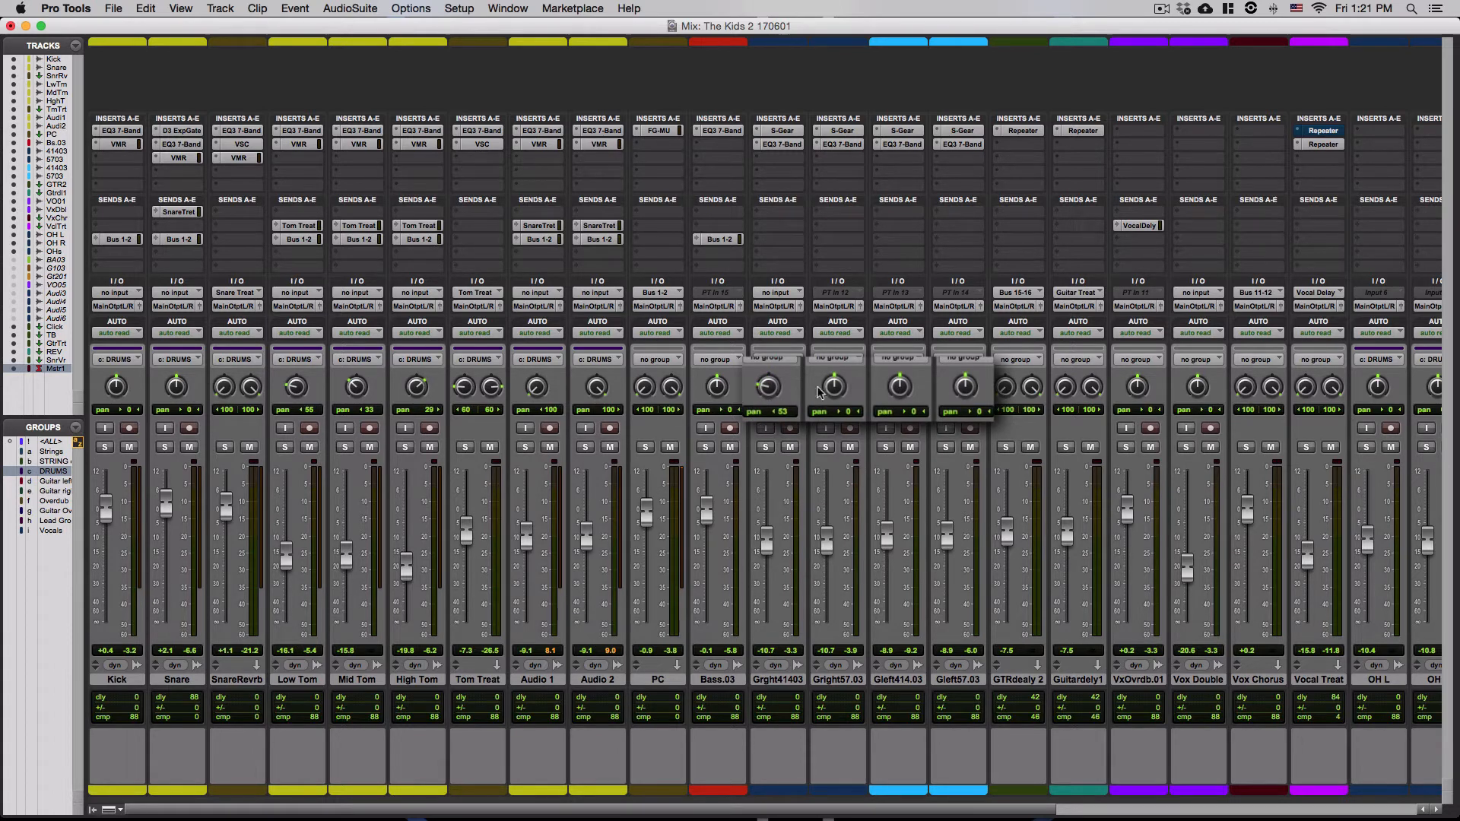
{"action": "left_click_drag", "start_coordinate": [834, 386], "coordinate": [825, 393]}
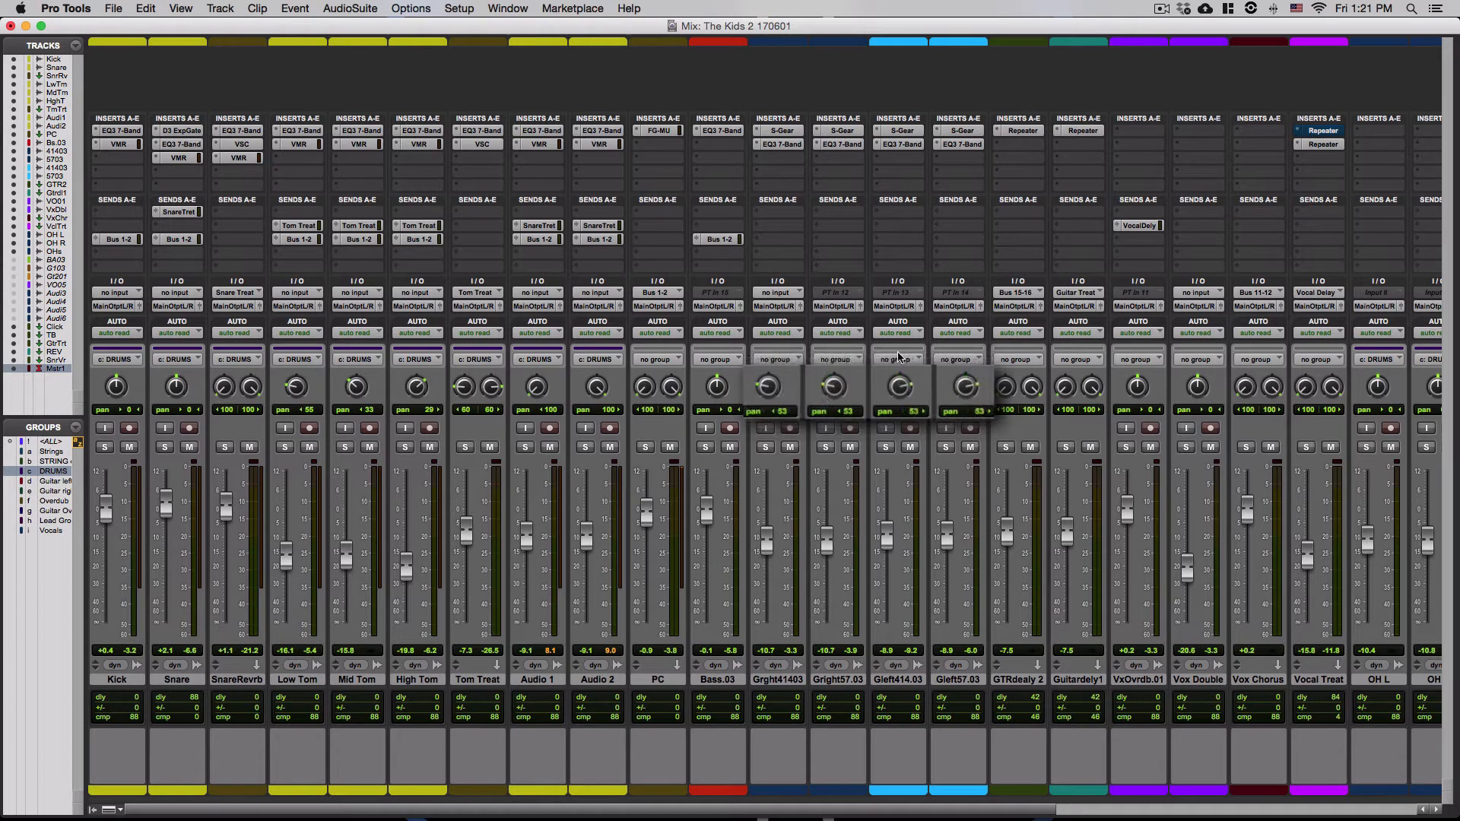
{"action": "key", "text": "space"}
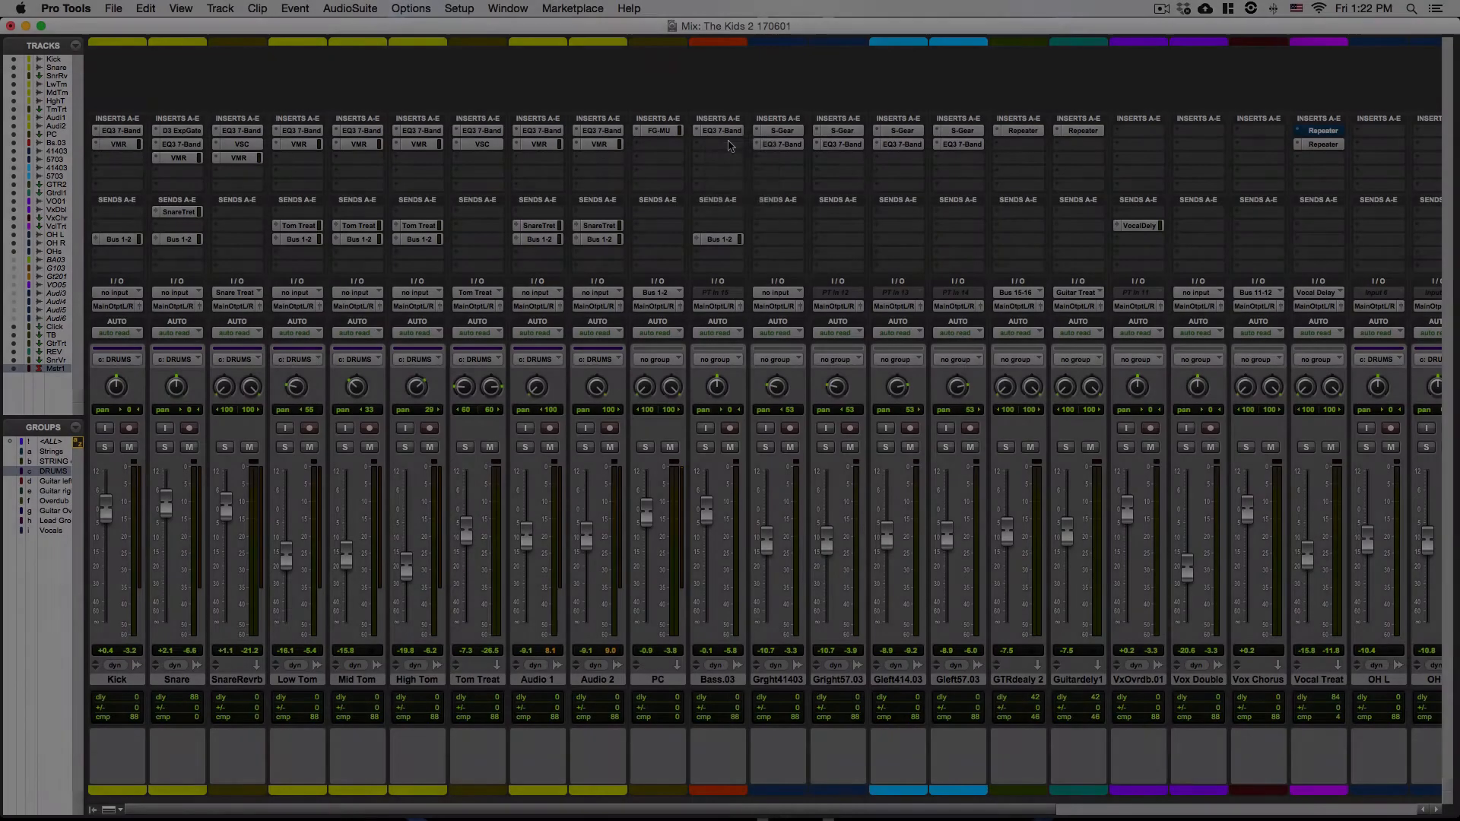
Insert Virtual Mix Rack (mono) on the Bass.03 track and load the FG-S EQ module into its first slot
{"action": "left_click", "coordinate": [728, 146]}
{"action": "mouse_move", "coordinate": [749, 176]}
{"action": "mouse_move", "coordinate": [813, 179]}
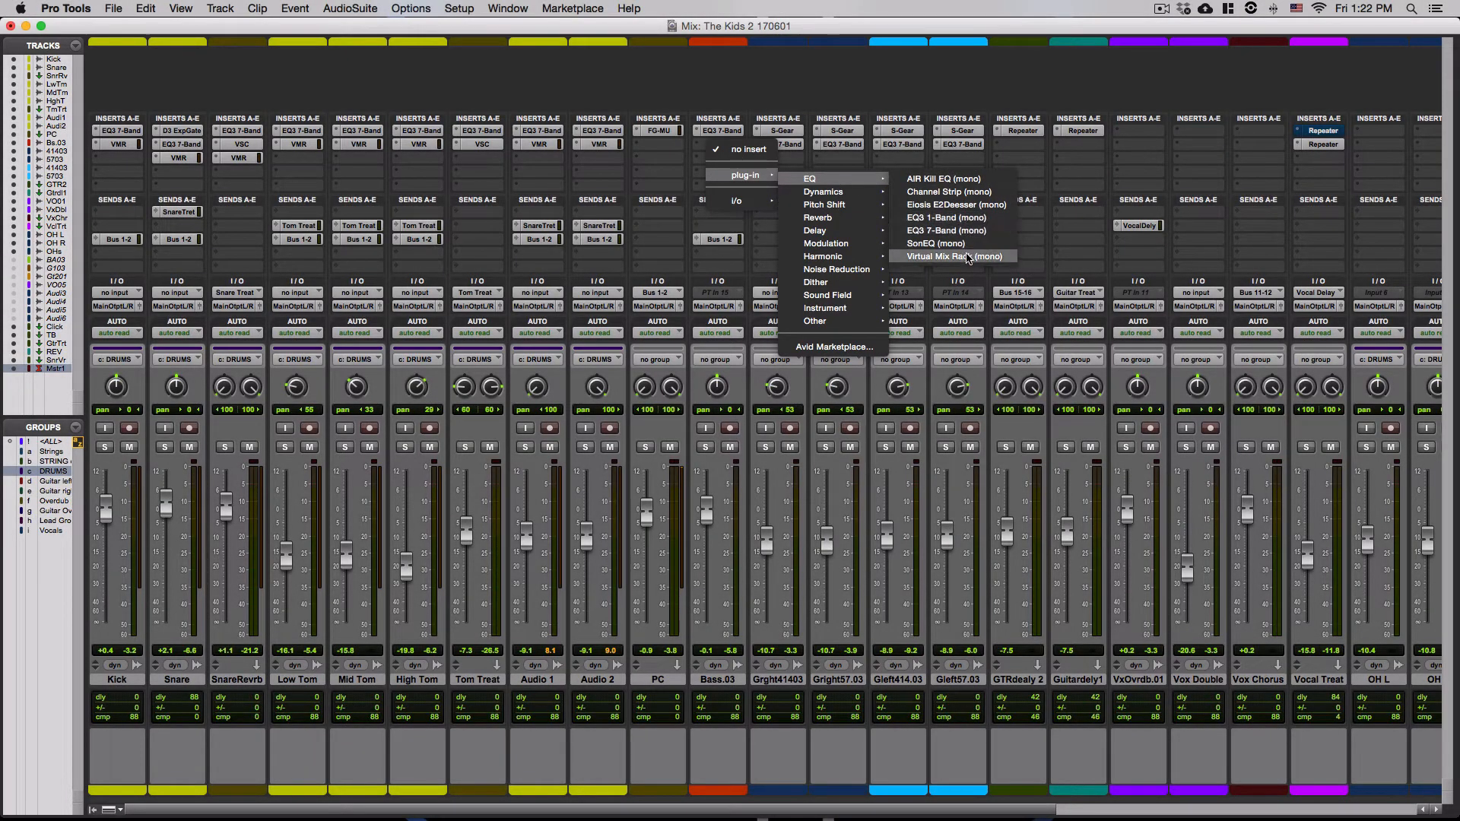
{"action": "left_click", "coordinate": [967, 259]}
{"action": "scroll", "coordinate": [815, 433], "scroll_direction": "down", "scroll_amount": 10}
{"action": "scroll", "coordinate": [812, 453], "scroll_direction": "down", "scroll_amount": 5}
{"action": "left_click_drag", "start_coordinate": [796, 548], "coordinate": [967, 532]}
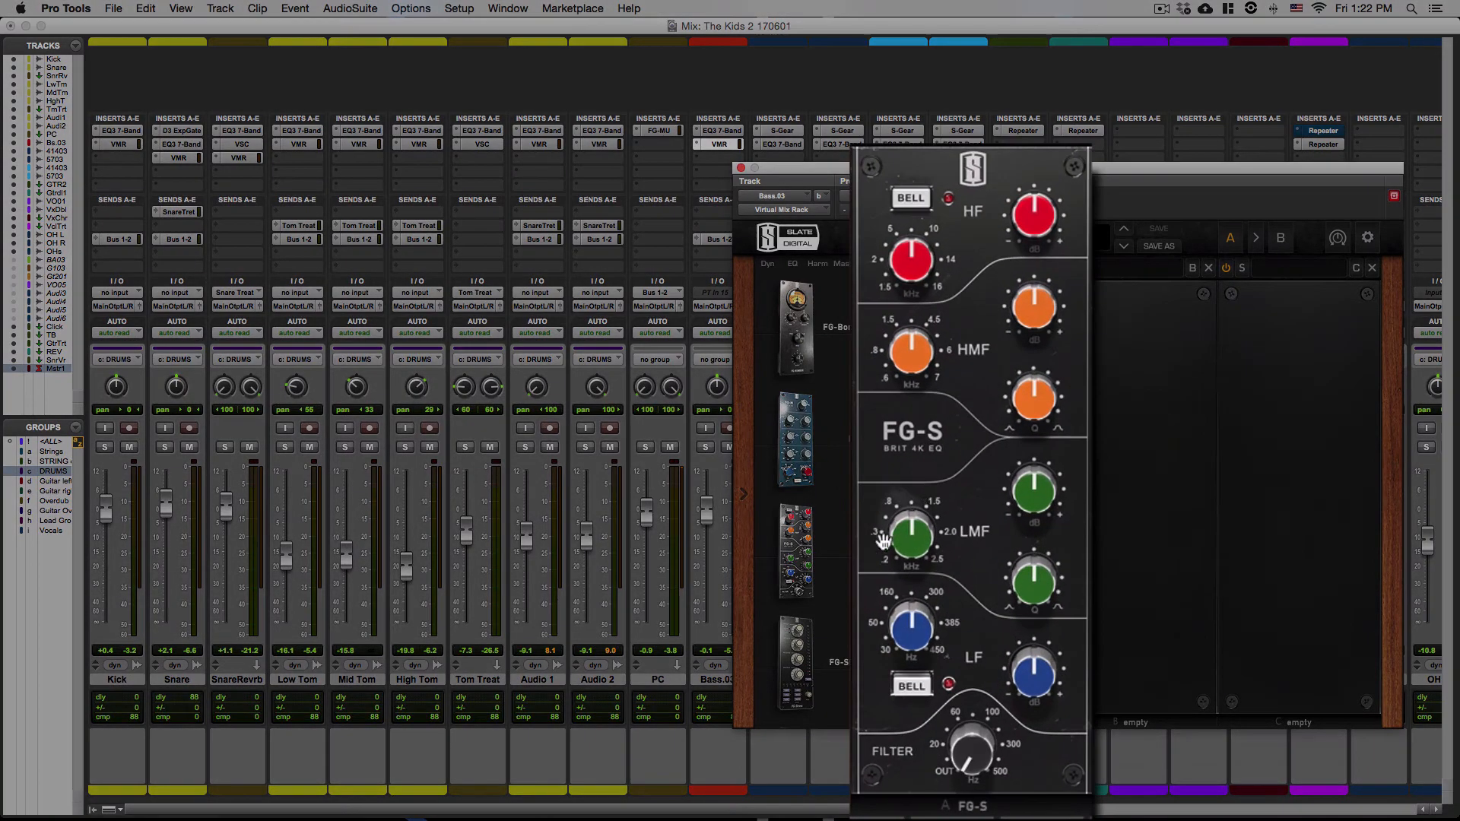
Boost the FG-S low-mid band with its Q at minimum, starting from 293 Hz and fine-tuning its frequency and gain by ear
{"action": "left_click_drag", "start_coordinate": [931, 546], "coordinate": [889, 594]}
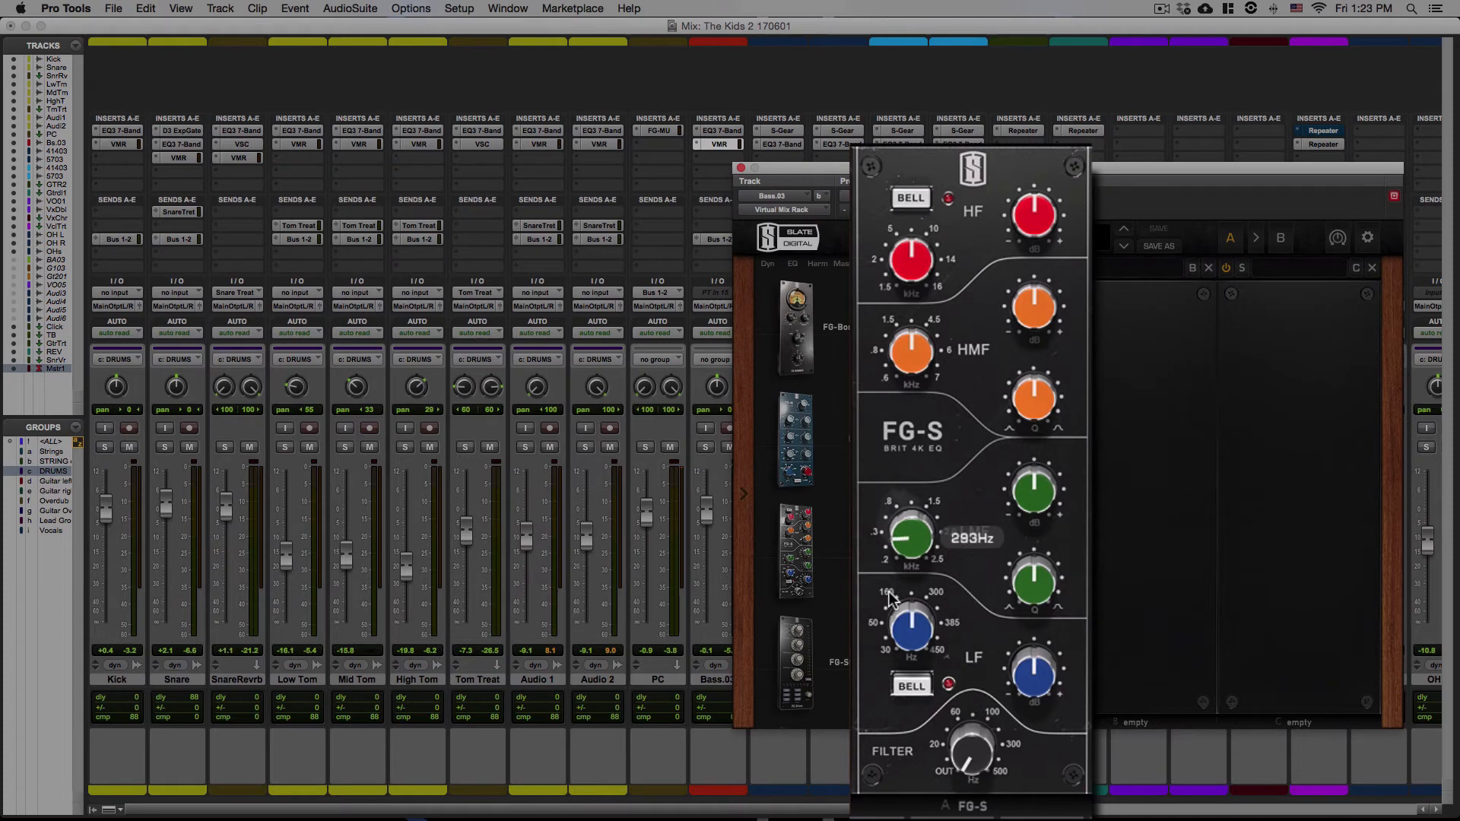
{"action": "left_click_drag", "start_coordinate": [1028, 503], "coordinate": [1026, 414]}
{"action": "left_click_drag", "start_coordinate": [1059, 575], "coordinate": [1005, 643]}
{"action": "left_click_drag", "start_coordinate": [919, 538], "coordinate": [904, 517]}
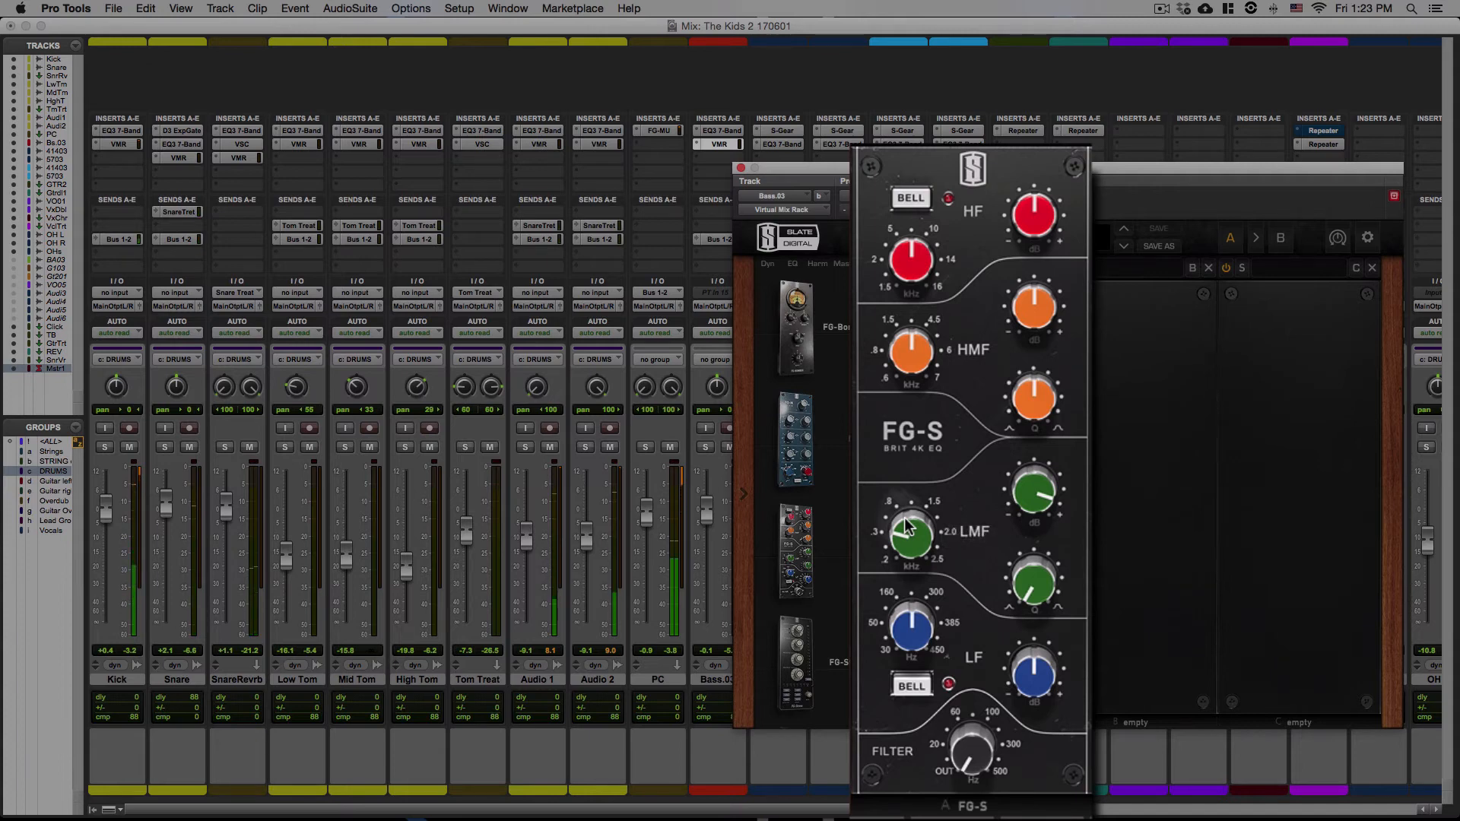
{"action": "left_click_drag", "start_coordinate": [903, 518], "coordinate": [901, 522]}
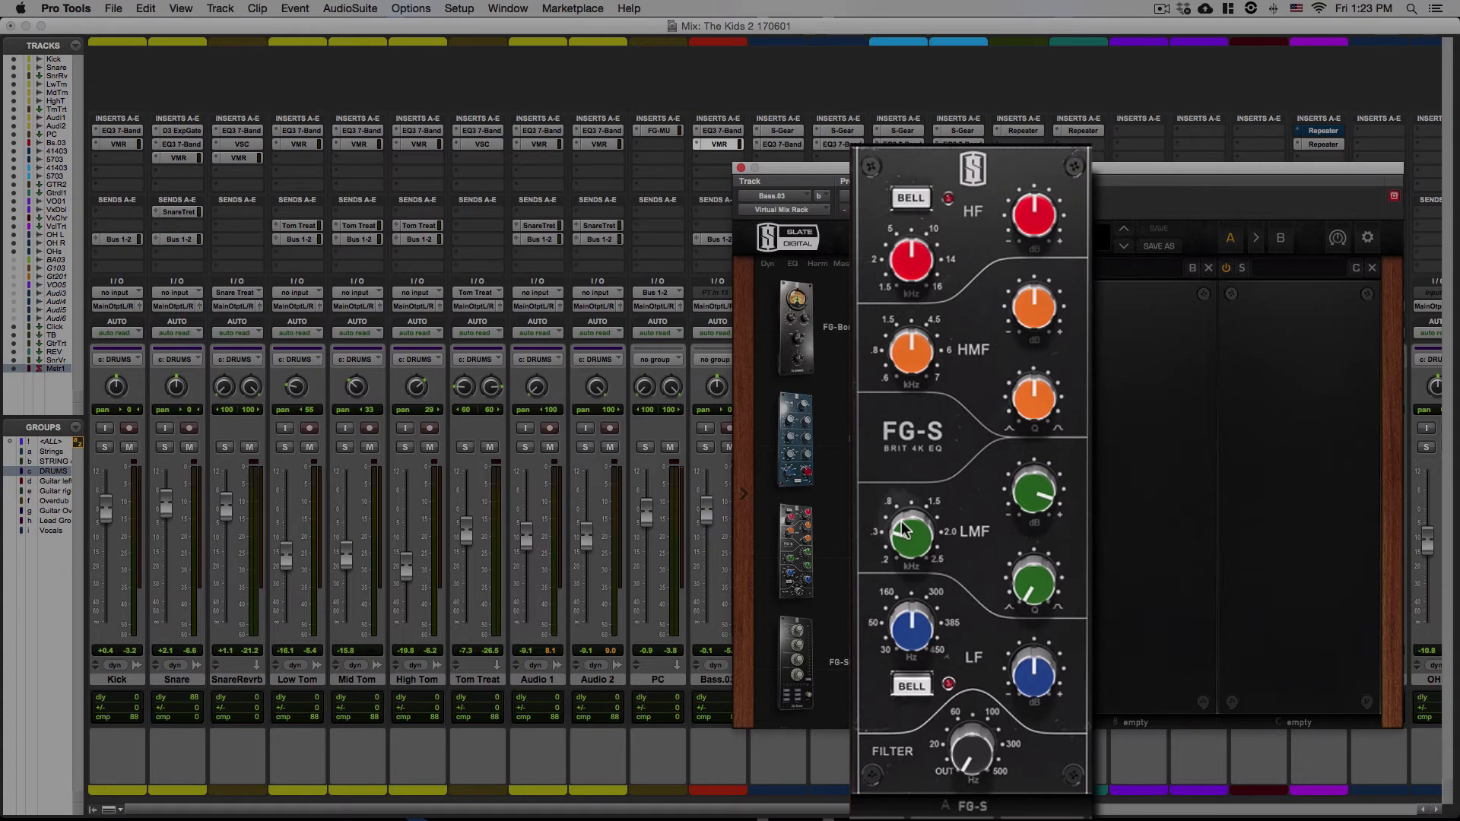
{"action": "left_click_drag", "start_coordinate": [1049, 495], "coordinate": [1033, 523]}
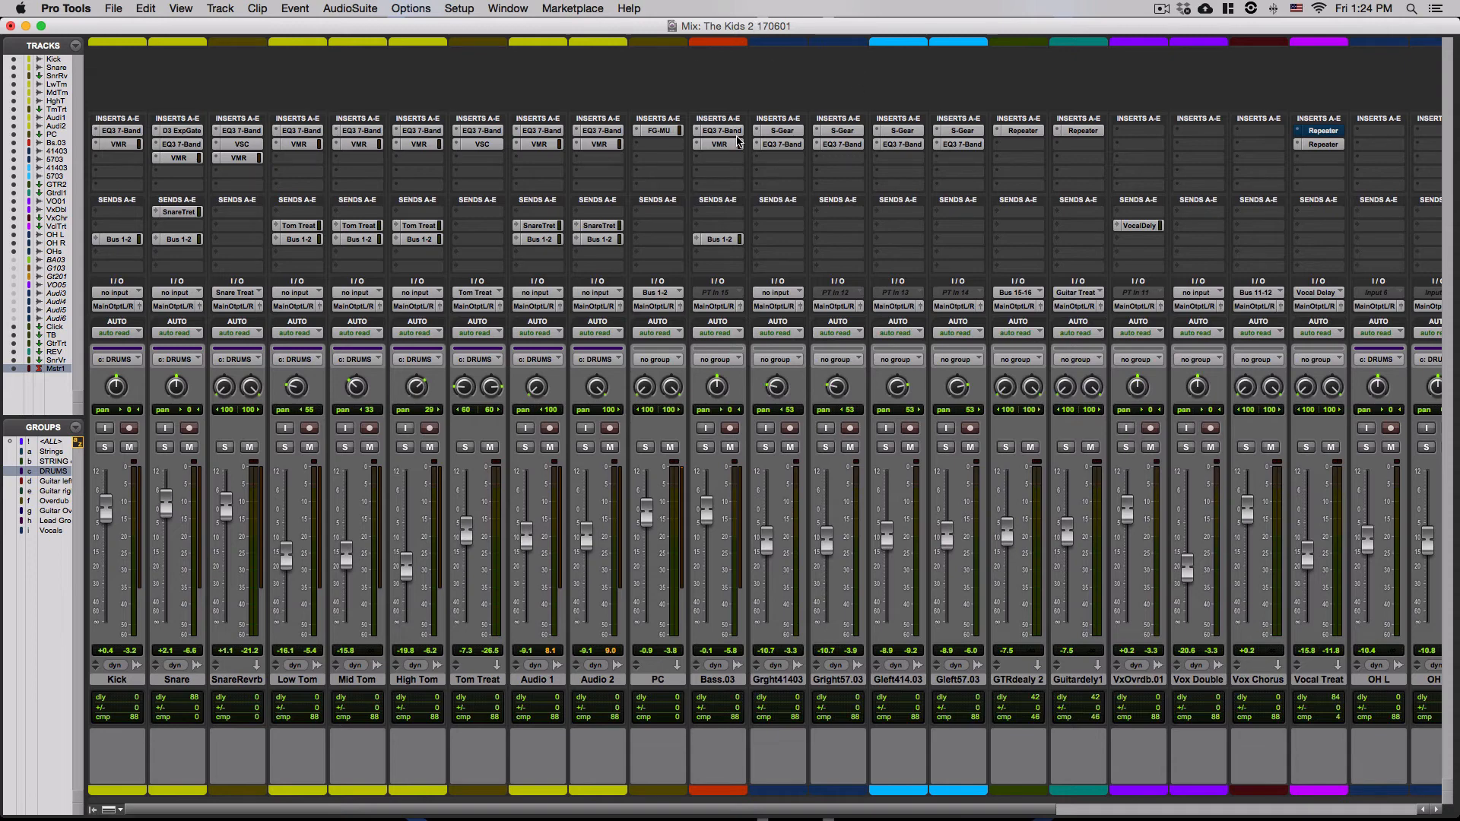
Remove the VMR and EQ3 7-Band inserts from the Bass.03 track
{"action": "left_click", "coordinate": [696, 145]}
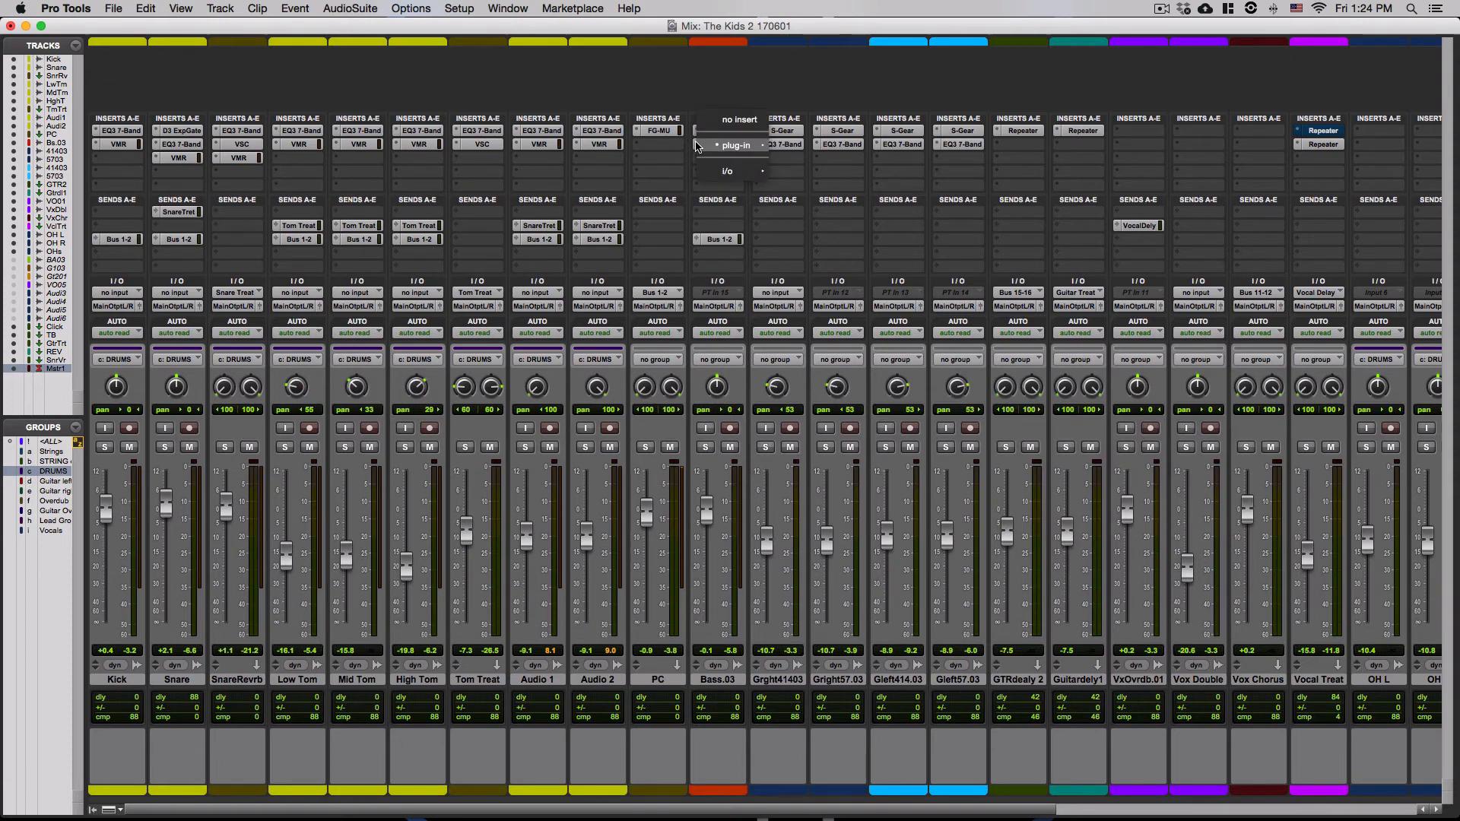
{"action": "left_click", "coordinate": [743, 127]}
{"action": "left_click", "coordinate": [698, 131]}
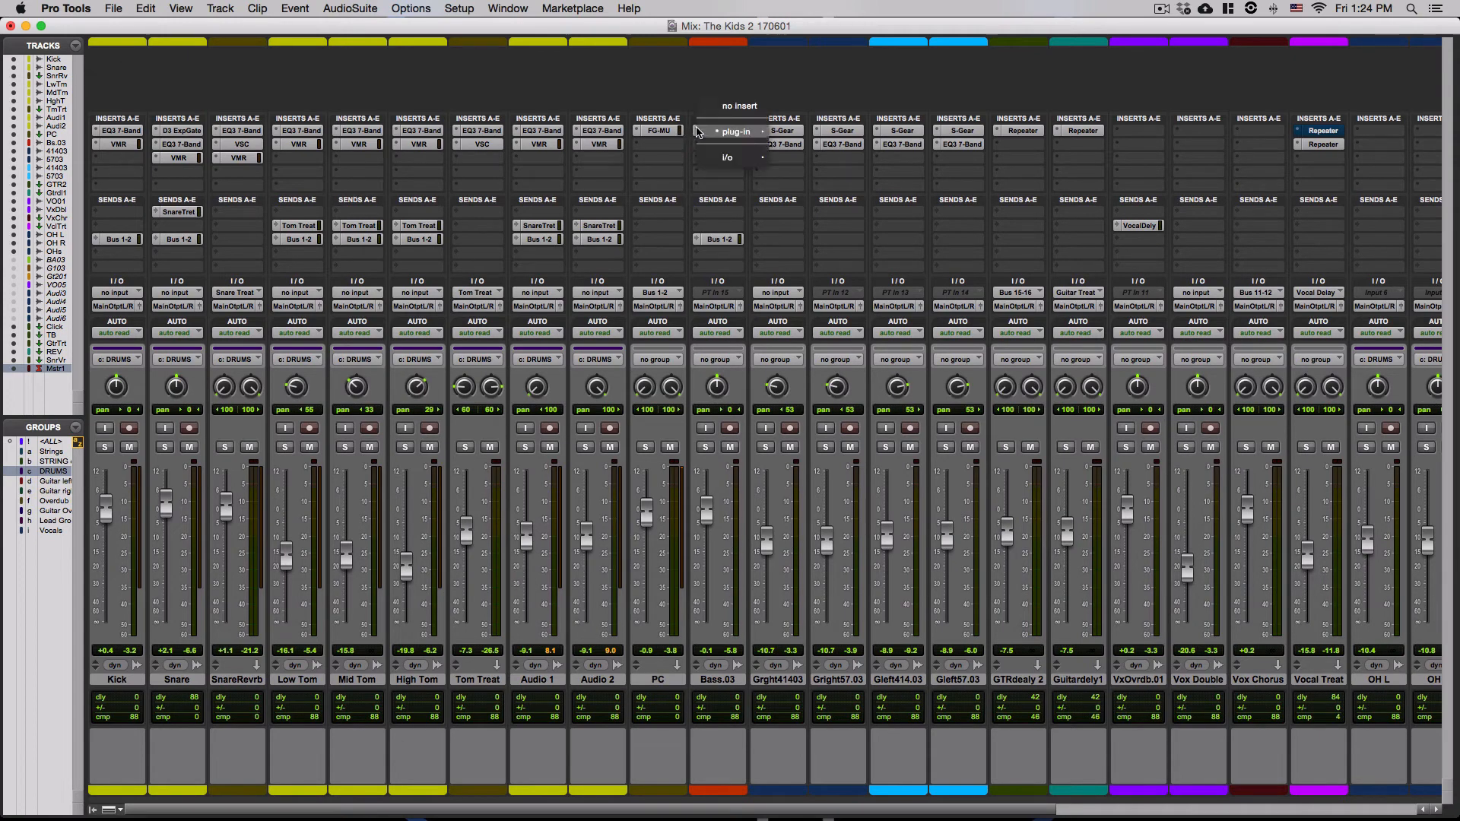
{"action": "left_click", "coordinate": [721, 108]}
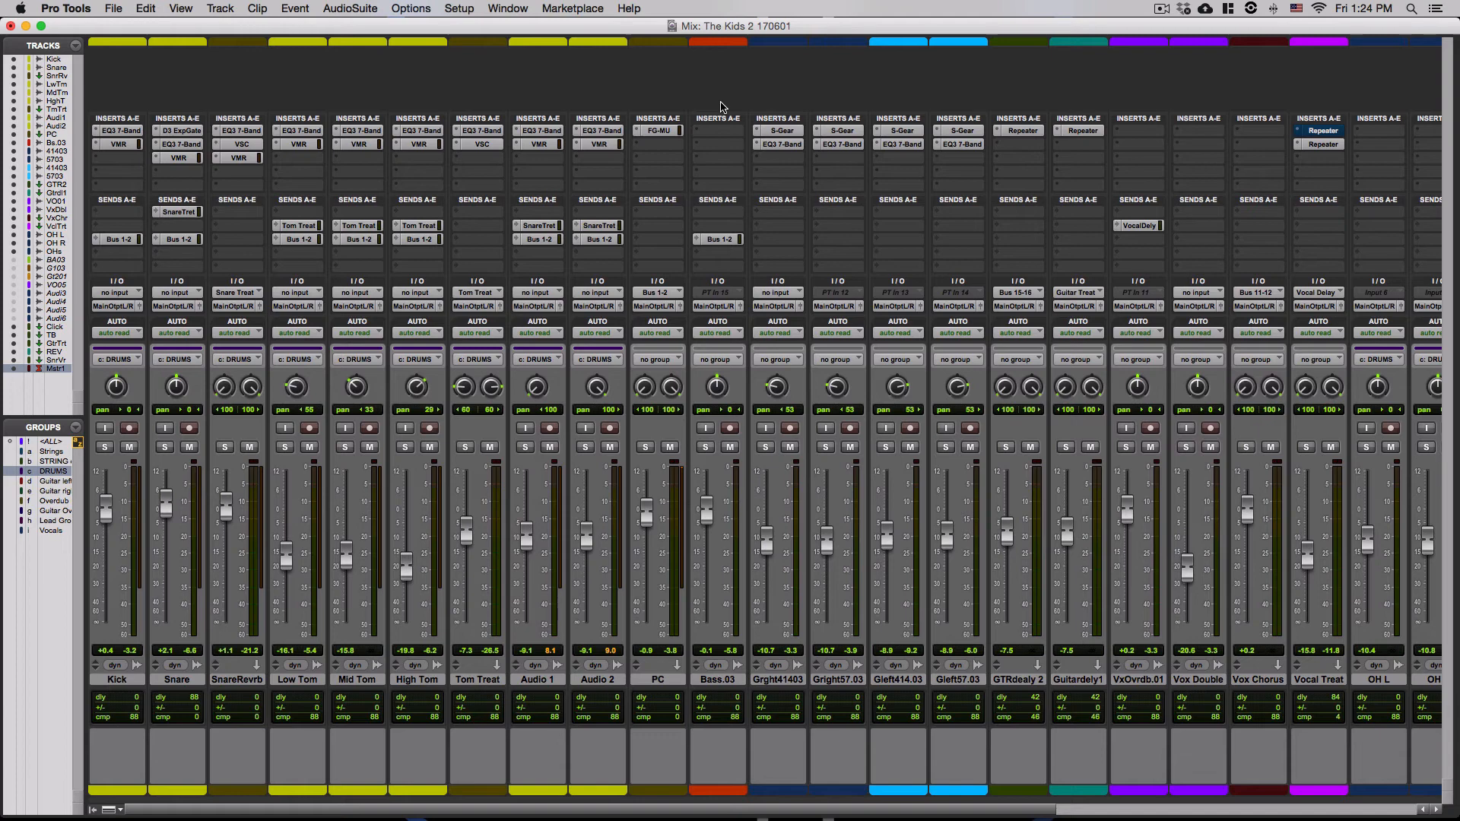
Insert the SansAmp PSA-1 (mono) harmonic plug-in on the Bass.03 track's first slot and reposition its window
{"action": "left_click", "coordinate": [721, 131]}
{"action": "mouse_move", "coordinate": [742, 161]}
{"action": "mouse_move", "coordinate": [828, 243]}
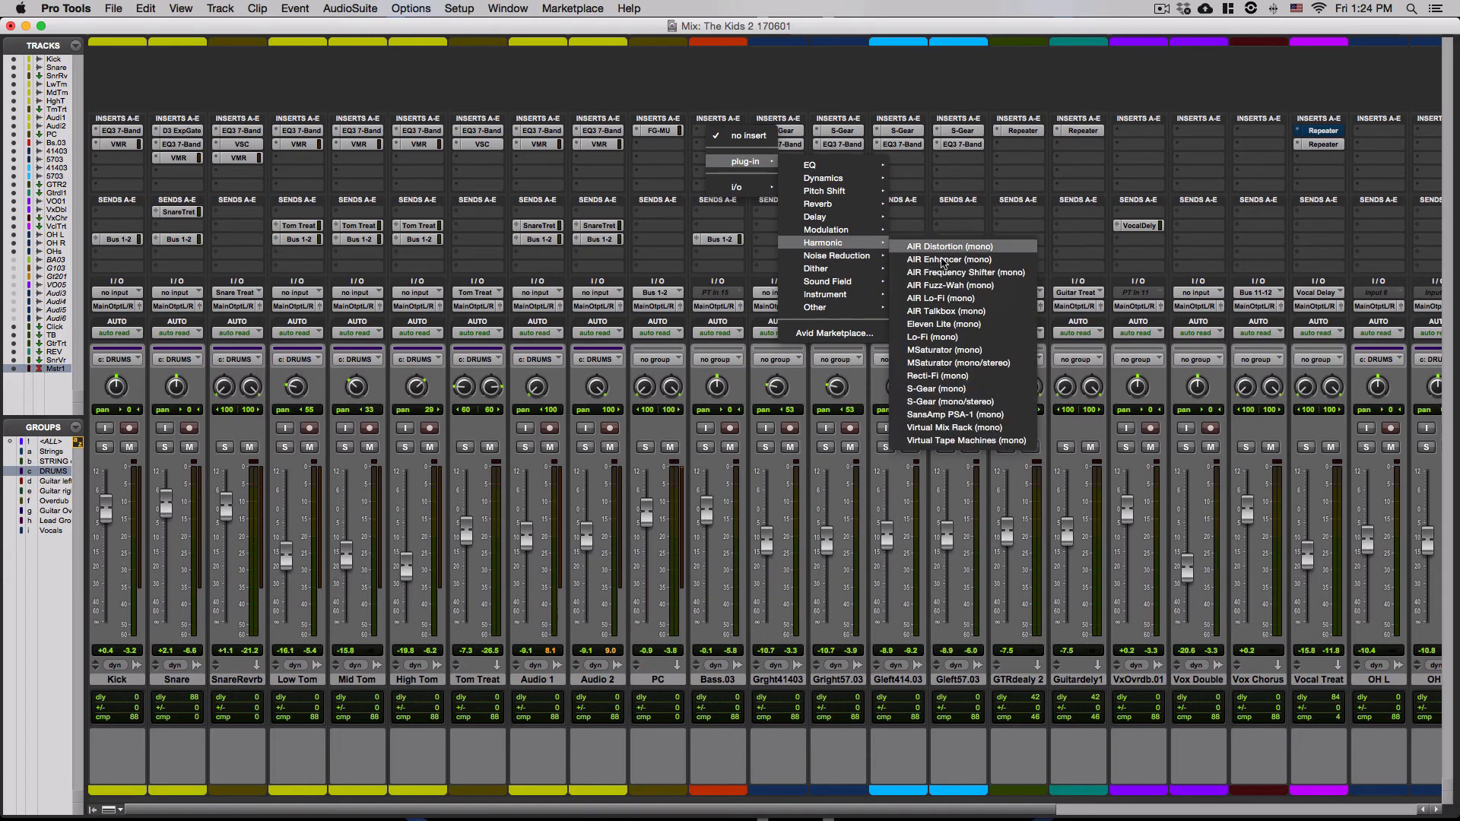
{"action": "left_click", "coordinate": [954, 414]}
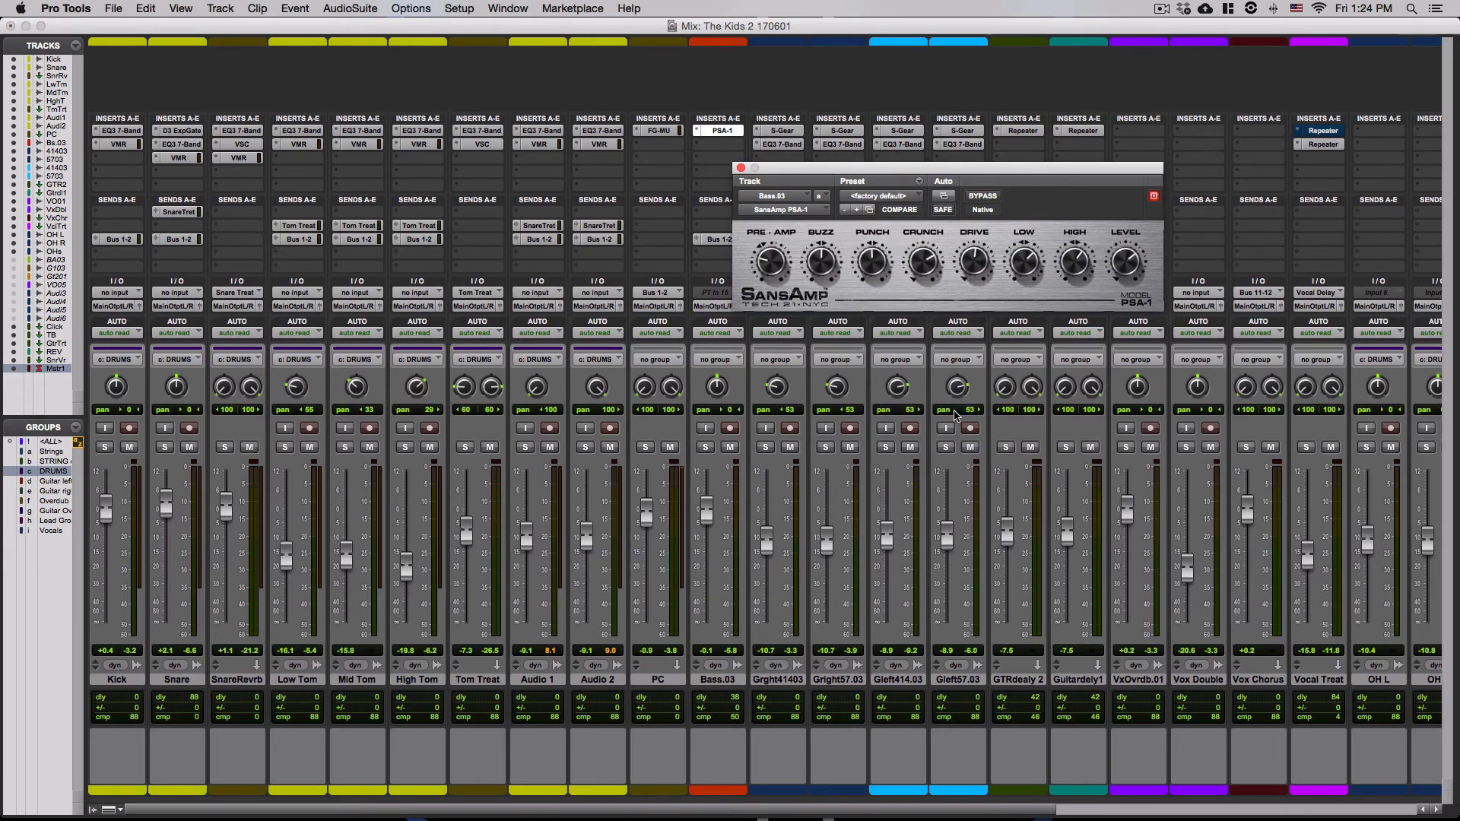
{"action": "left_click_drag", "start_coordinate": [914, 291], "coordinate": [990, 316]}
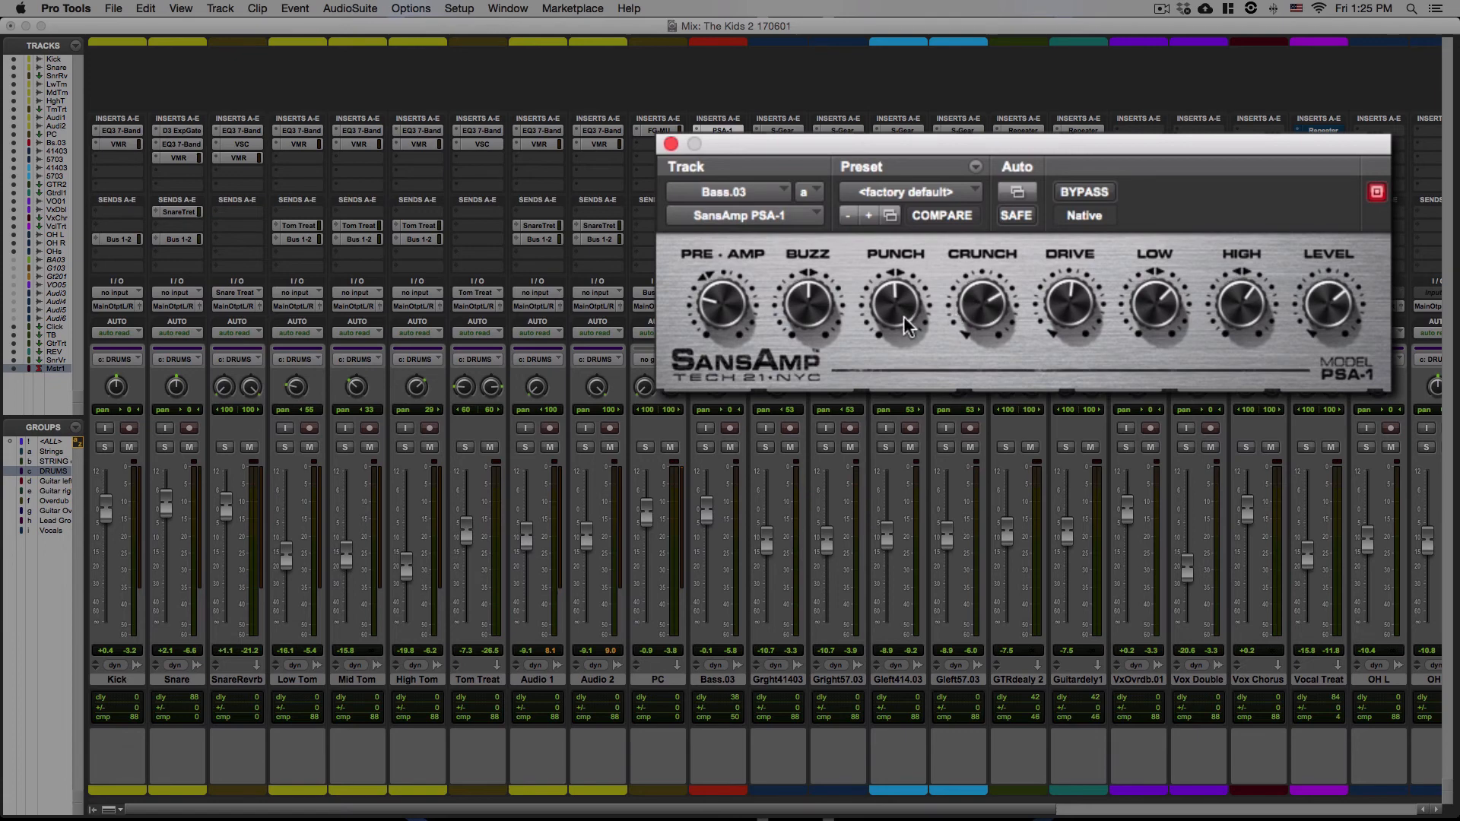
Raise the SansAmp's Punch and Crunch slightly and lower its Drive while the mix plays
{"action": "key", "text": "space"}
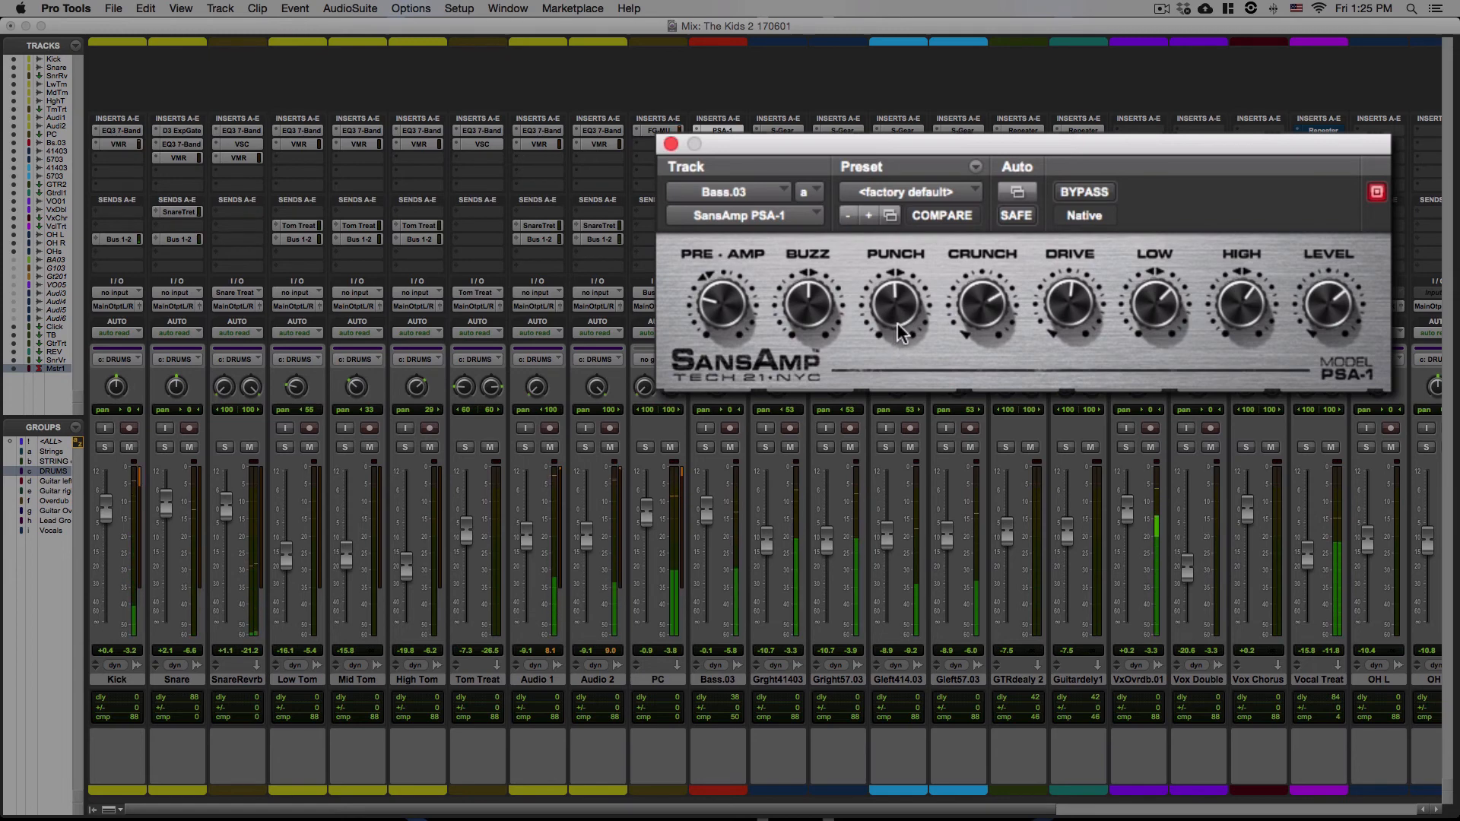
{"action": "left_click_drag", "start_coordinate": [897, 310], "coordinate": [891, 251]}
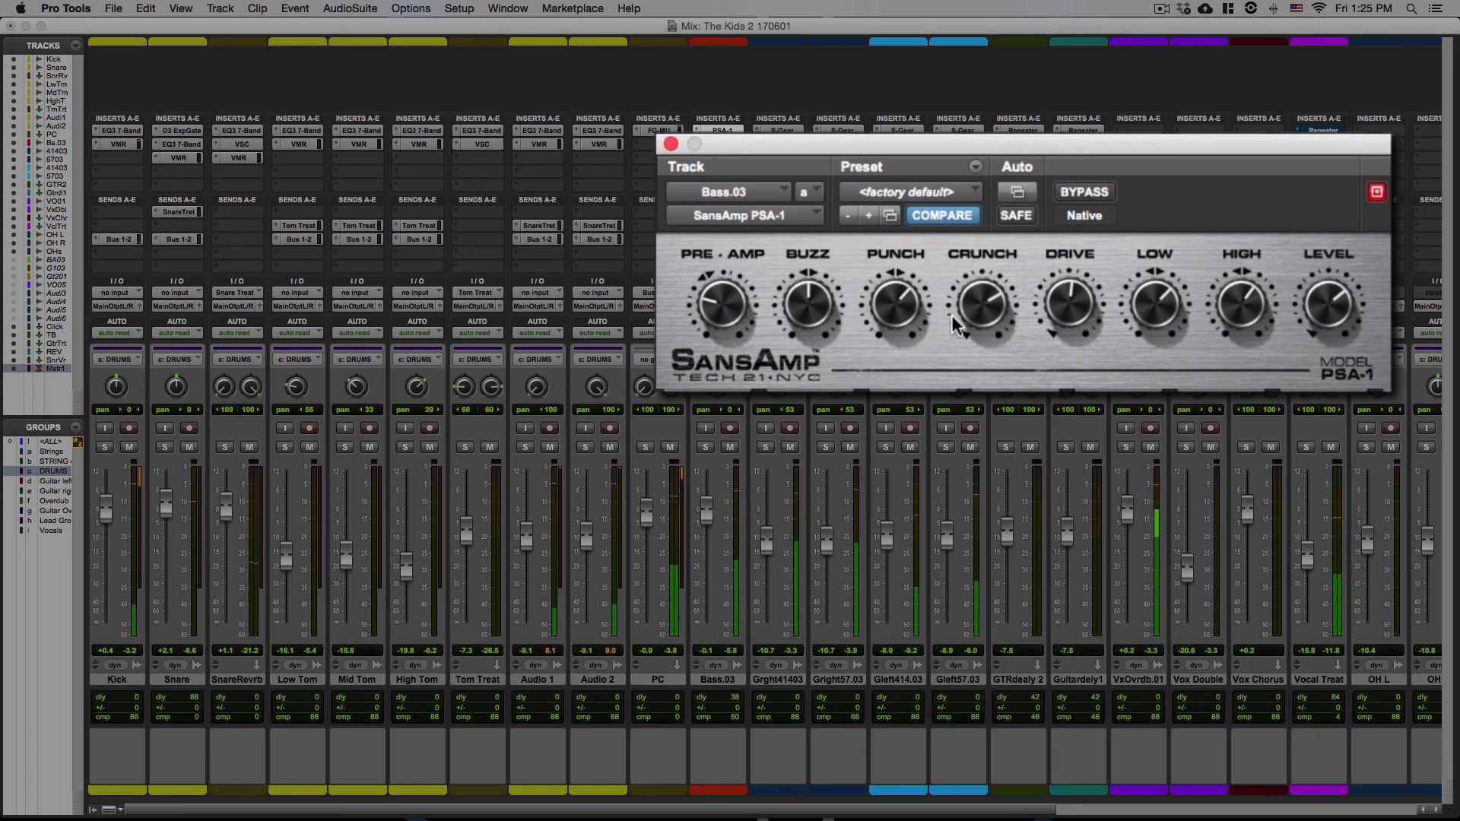
{"action": "left_click_drag", "start_coordinate": [978, 279], "coordinate": [971, 266]}
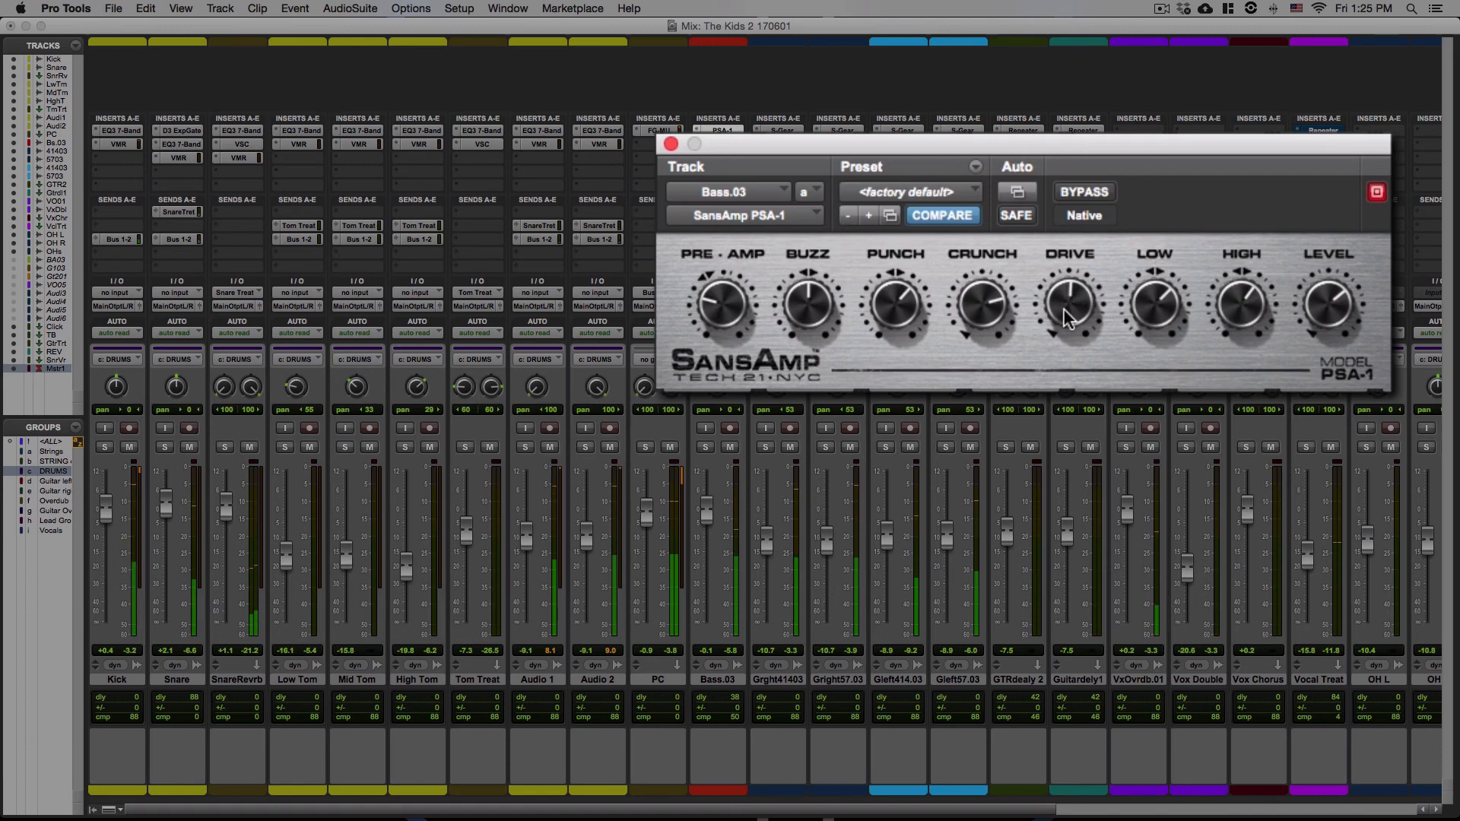
{"action": "left_click_drag", "start_coordinate": [1051, 321], "coordinate": [1040, 351]}
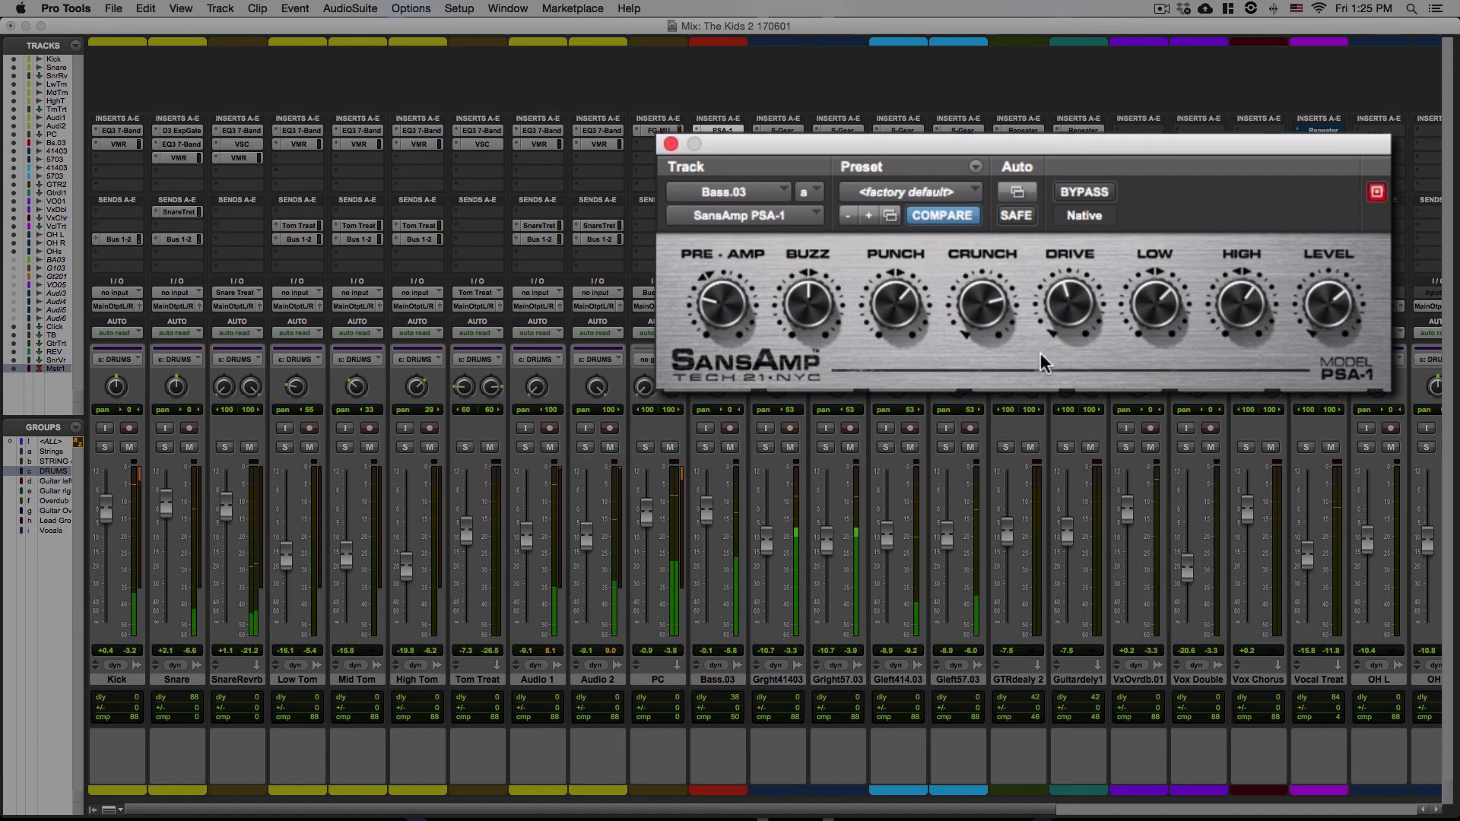